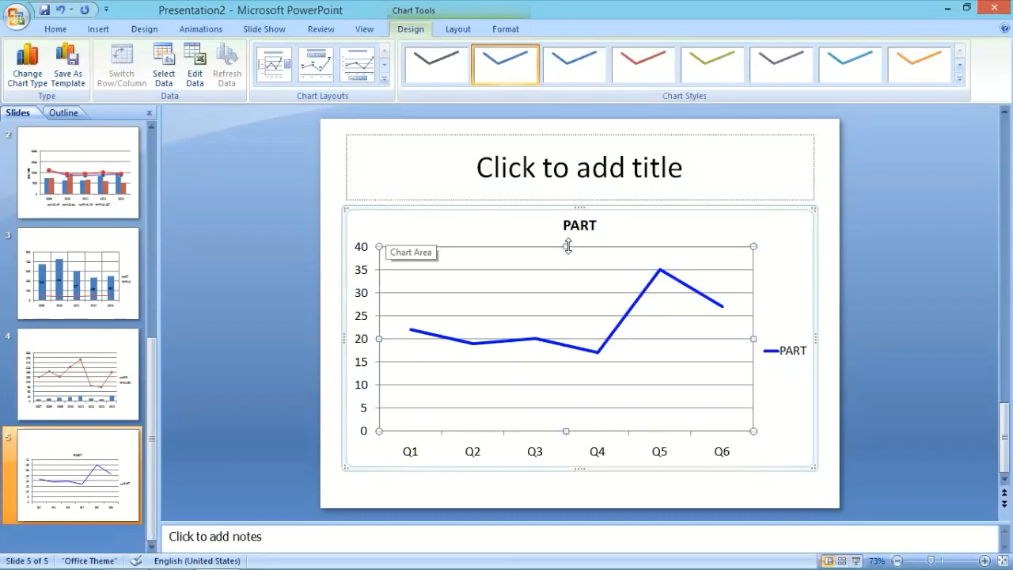
Step: Fill the TARGET value 40 down for Q5 and Q6, and extend the chart's data range to include the TARGET column
{"action": "left_click", "coordinate": [197, 65]}
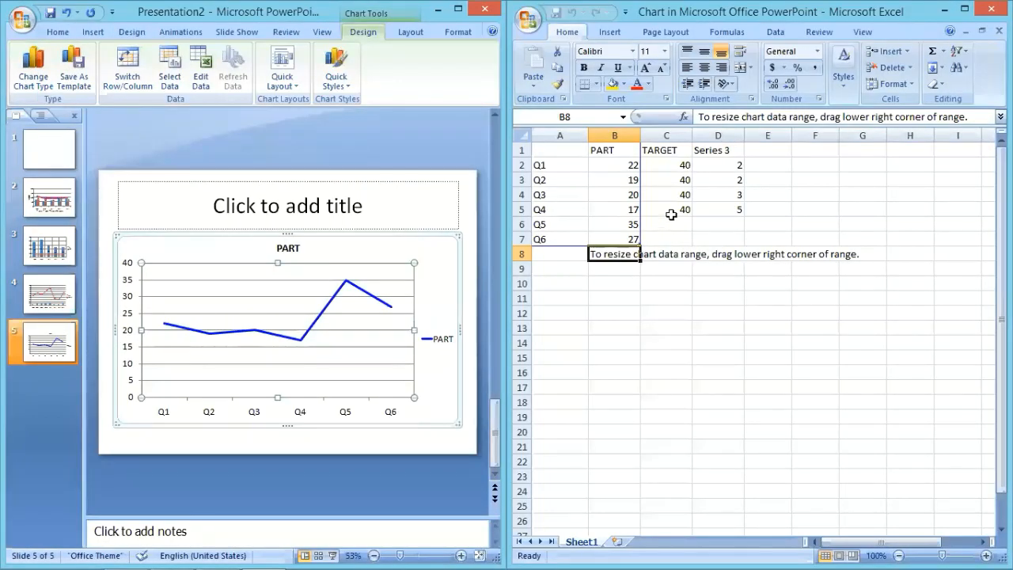
{"action": "left_click", "coordinate": [666, 210]}
{"action": "left_click_drag", "start_coordinate": [695, 219], "coordinate": [653, 254]}
{"action": "left_click", "coordinate": [629, 241]}
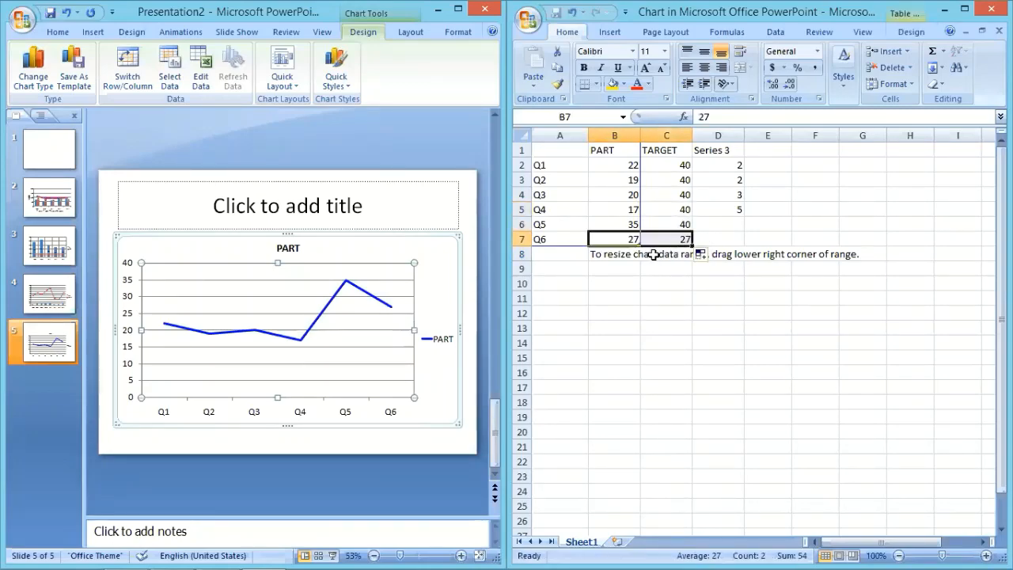
{"action": "key", "text": "ctrl+z"}
{"action": "left_click", "coordinate": [652, 277]}
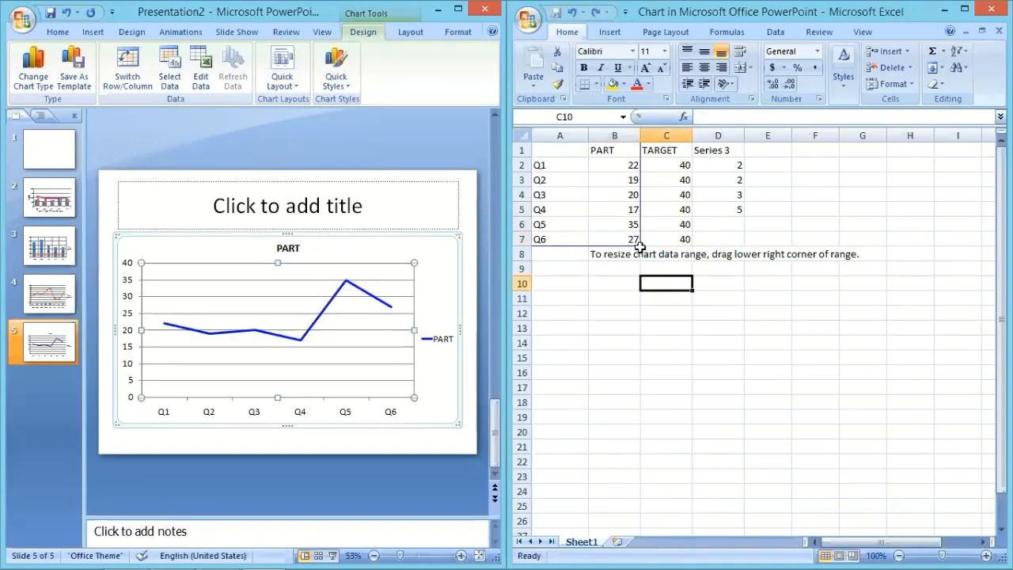
{"action": "left_click_drag", "start_coordinate": [637, 239], "coordinate": [683, 240]}
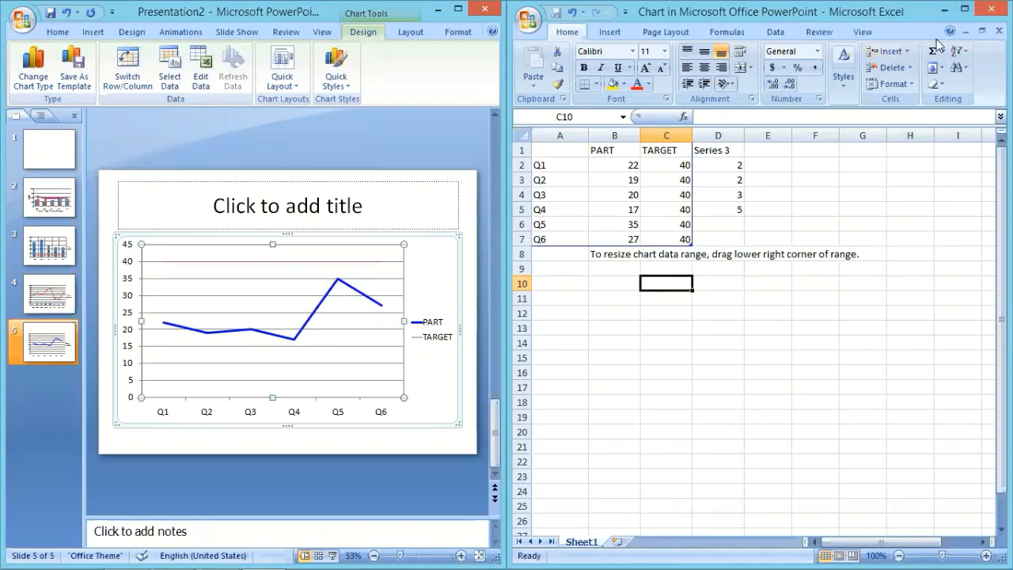
{"action": "left_click", "coordinate": [993, 8]}
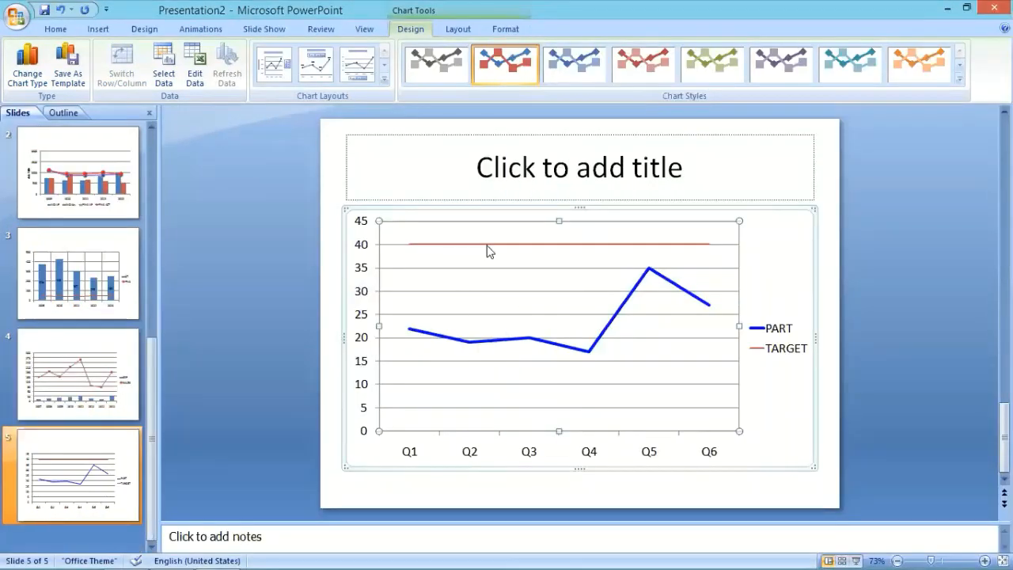
Step: Format the TARGET series as a solid line in standard green
{"action": "right_click", "coordinate": [487, 245]}
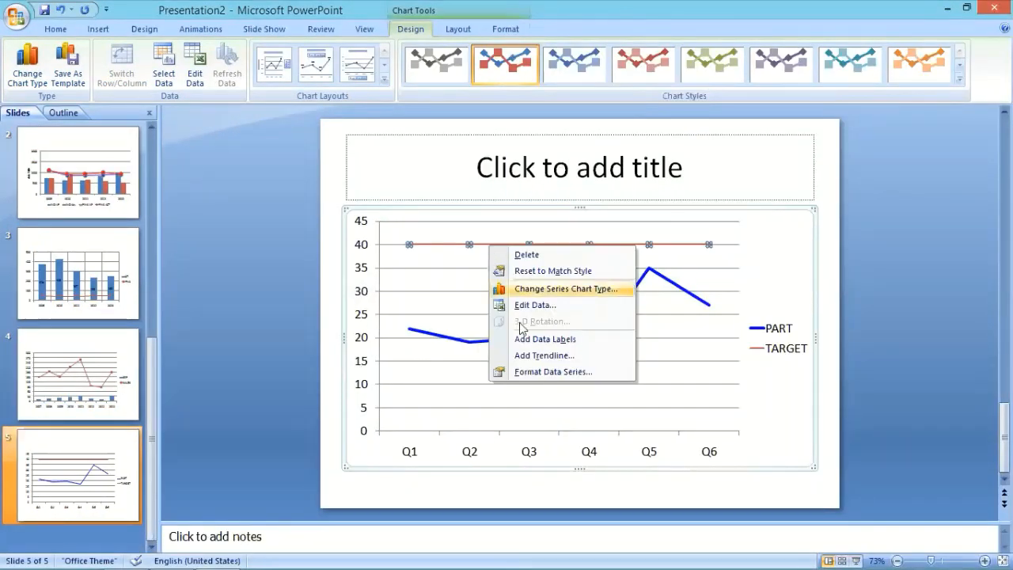
{"action": "left_click", "coordinate": [536, 371]}
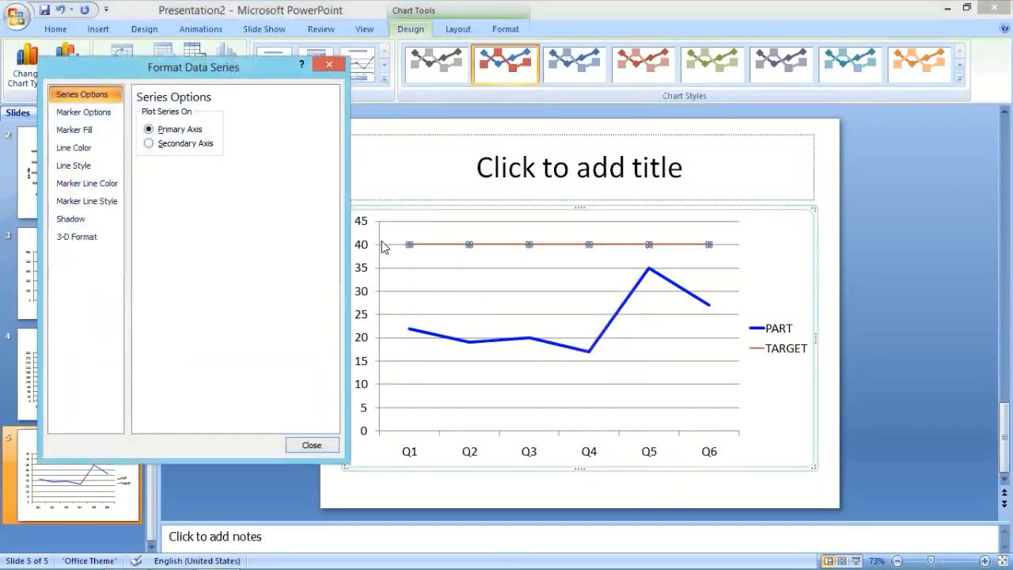
{"action": "left_click", "coordinate": [74, 147]}
{"action": "left_click", "coordinate": [163, 129]}
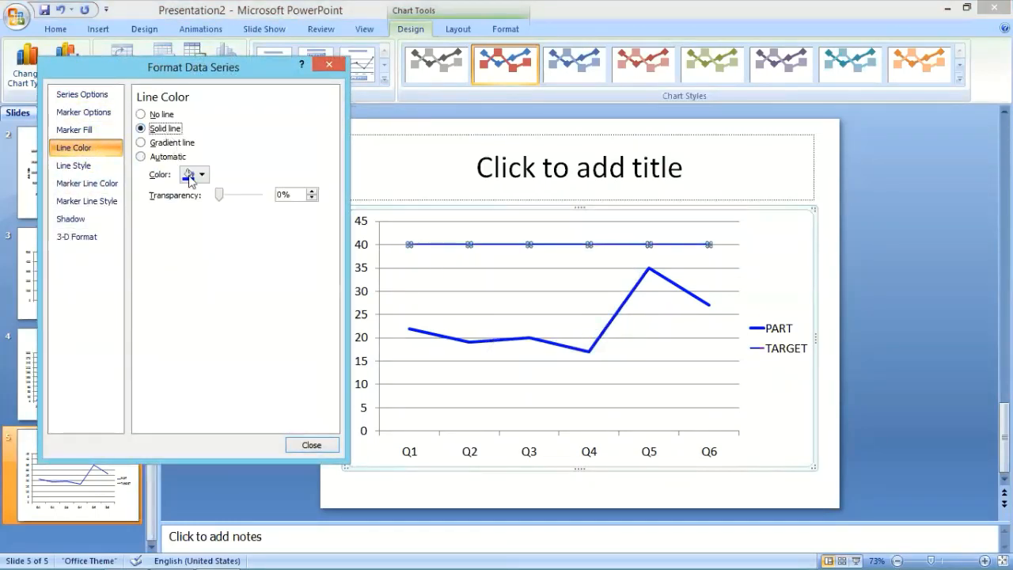
{"action": "left_click", "coordinate": [191, 176]}
{"action": "left_click", "coordinate": [240, 286]}
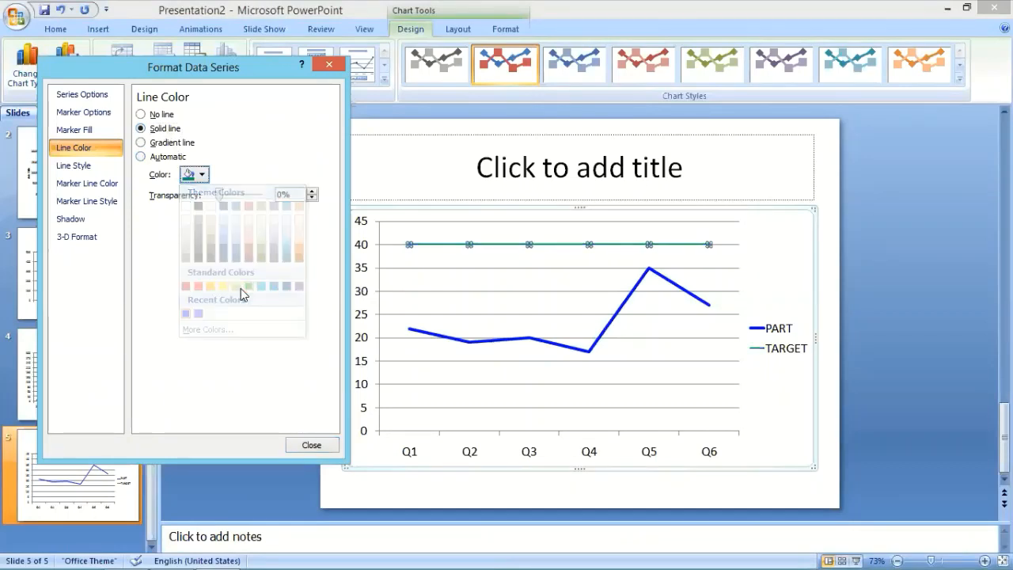
Step: Set the TARGET line's width to 3.75 pt and close the series formatting
{"action": "left_click", "coordinate": [73, 166]}
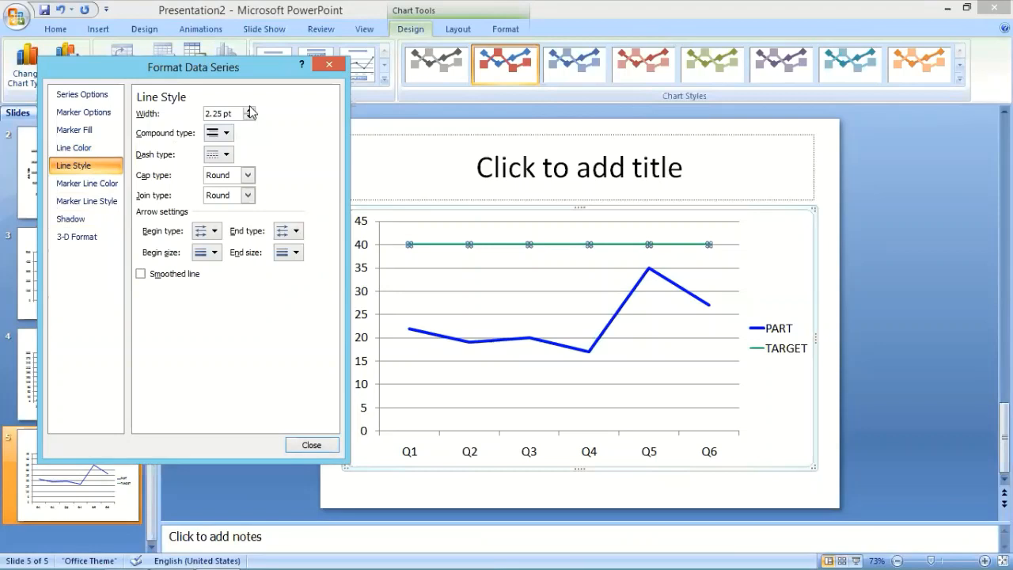
{"action": "left_click", "coordinate": [249, 111]}
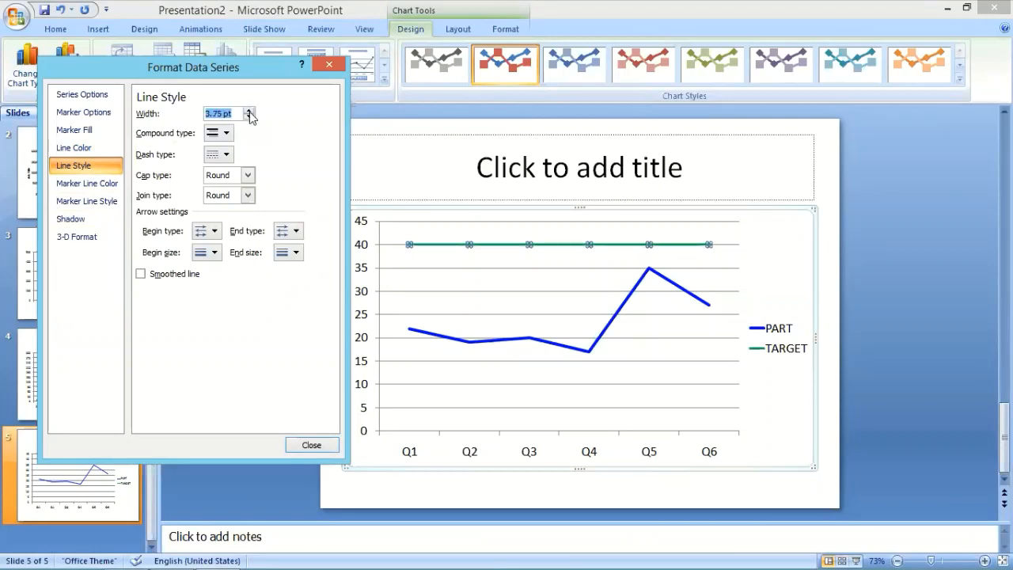
{"action": "left_click", "coordinate": [304, 445]}
{"action": "left_click", "coordinate": [451, 314]}
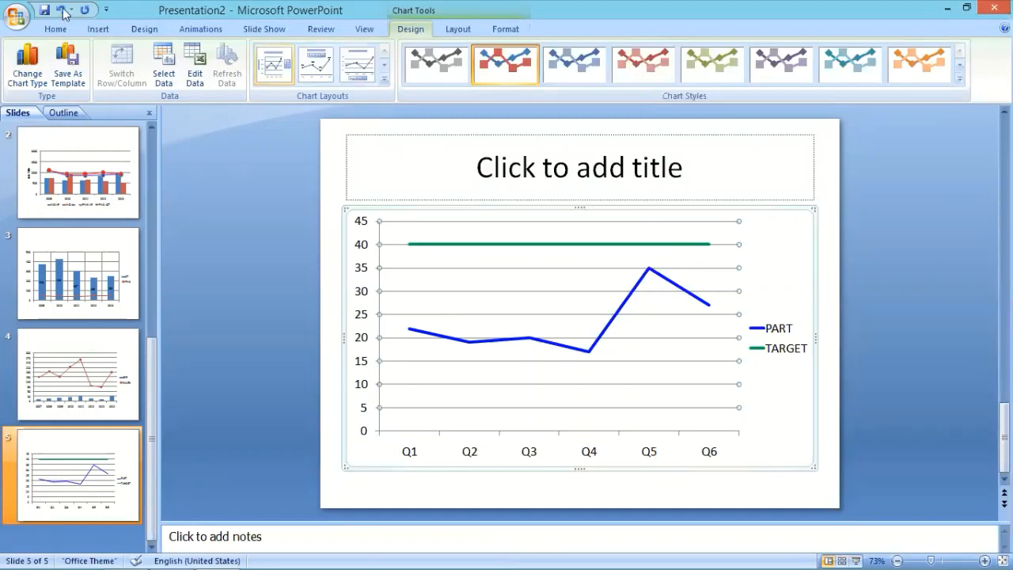
Step: Delete the empty title placeholder above the chart
{"action": "left_click", "coordinate": [446, 176]}
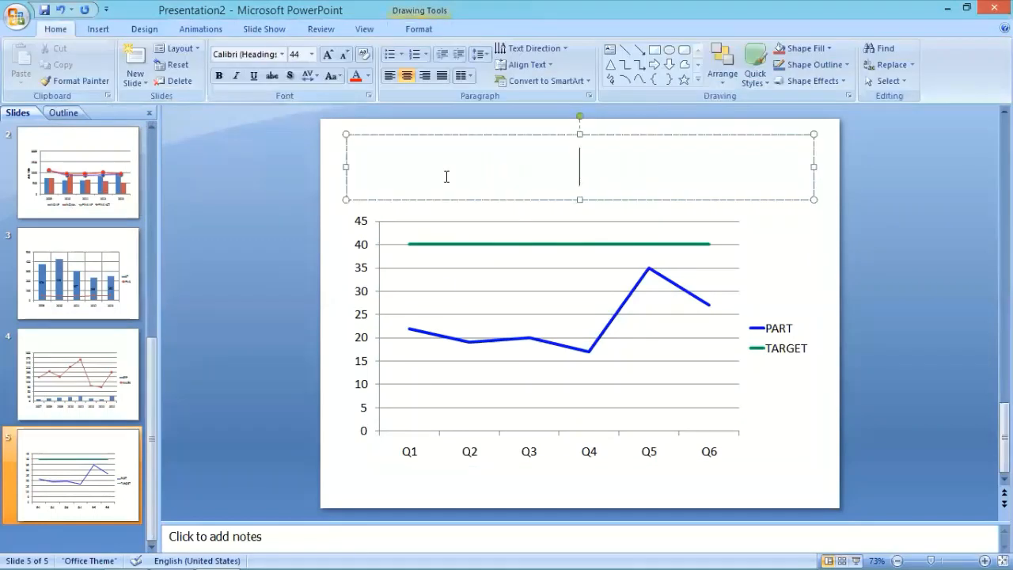
{"action": "left_click", "coordinate": [411, 202]}
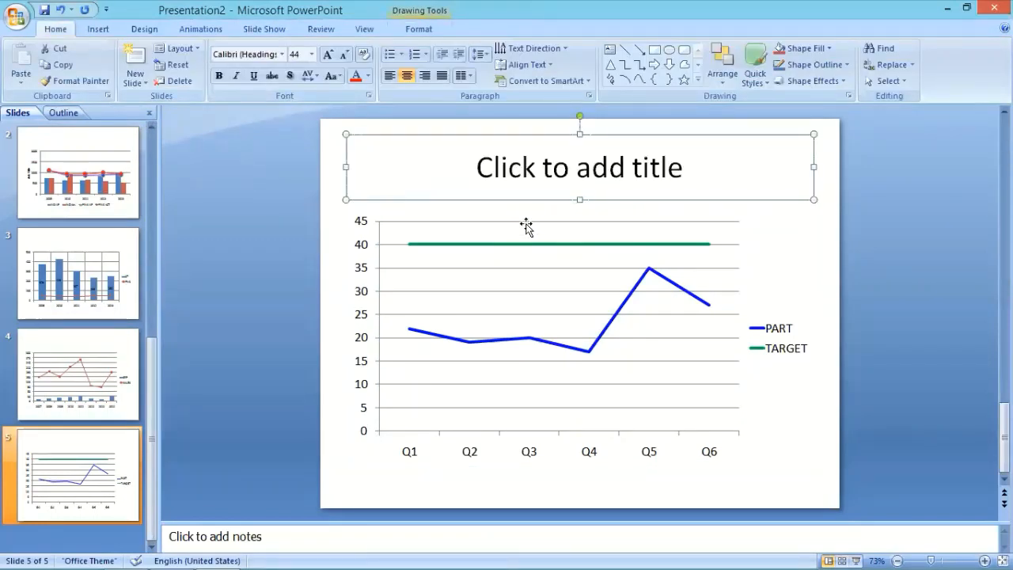
{"action": "key", "text": "Delete"}
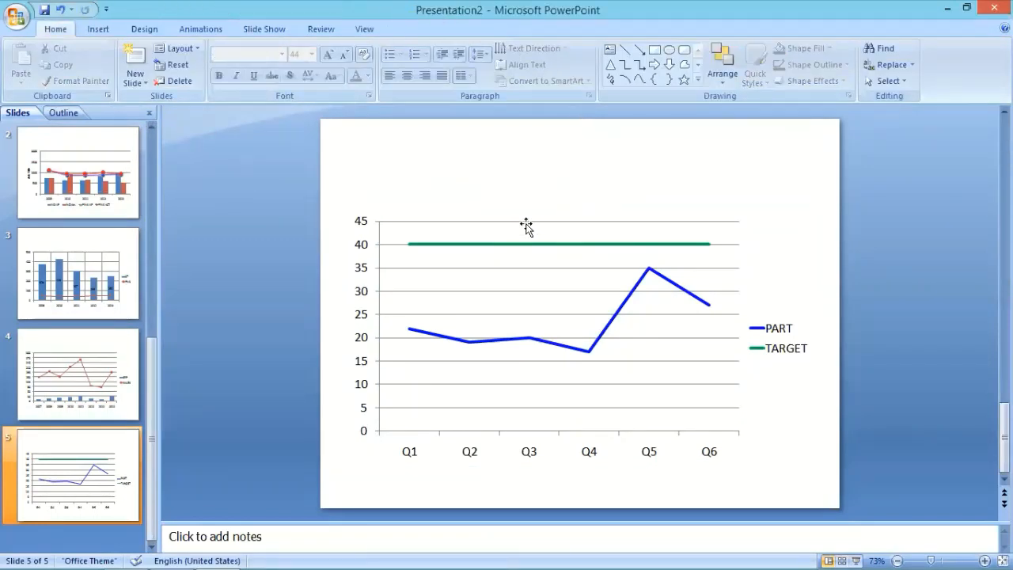
Step: Draw a small rounded rectangle in the slide's upper-left corner and label it PARTICIPATION
{"action": "left_click", "coordinate": [104, 29]}
{"action": "left_click", "coordinate": [155, 79]}
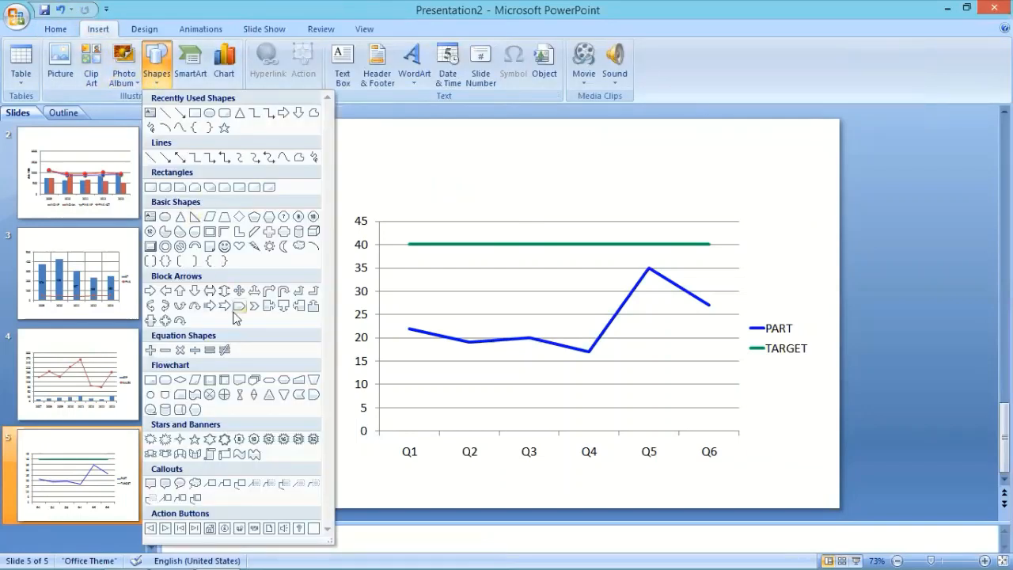
{"action": "left_click", "coordinate": [224, 113]}
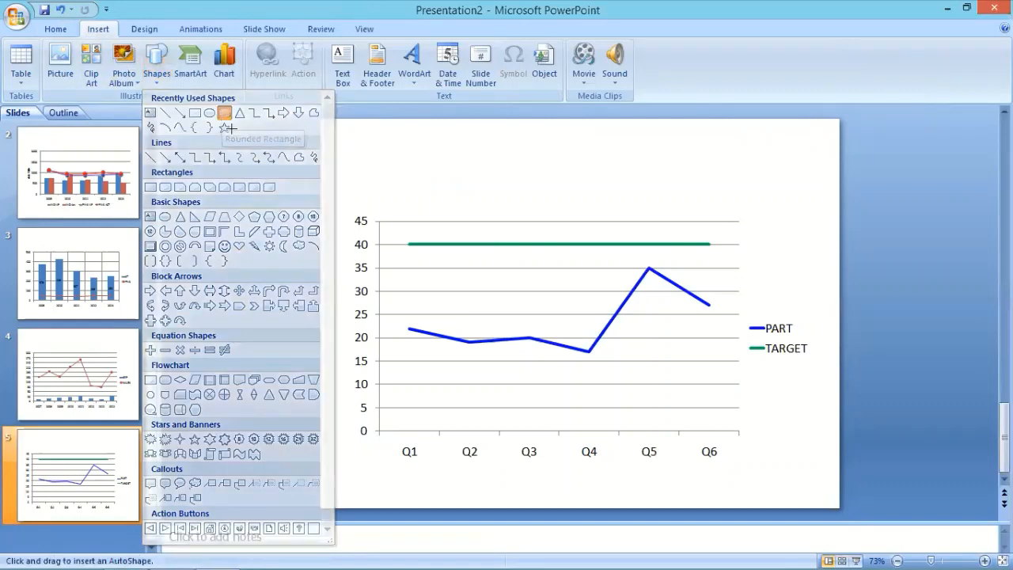
{"action": "left_click_drag", "start_coordinate": [336, 128], "coordinate": [471, 153]}
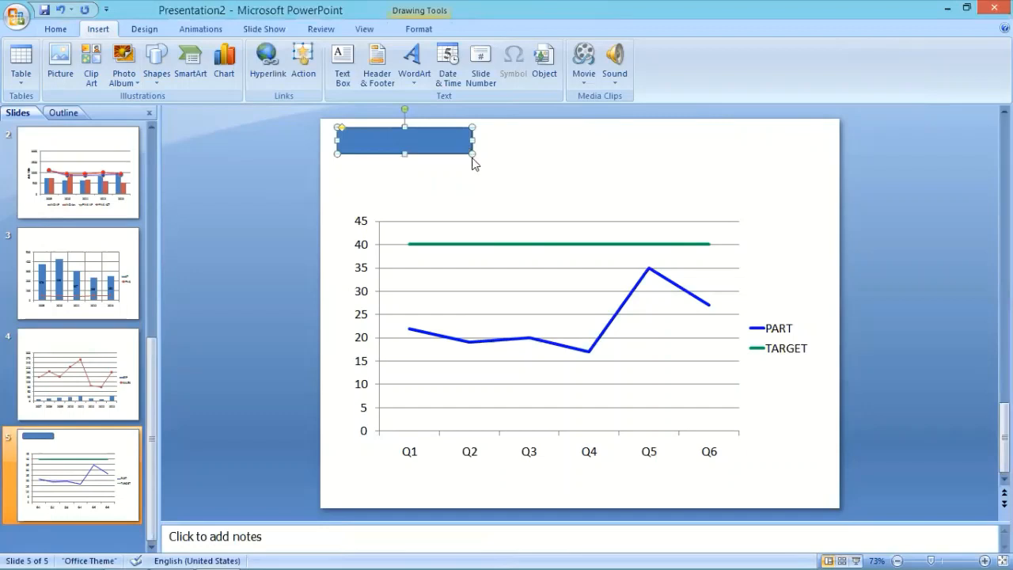
{"action": "type", "text": "PAR"}
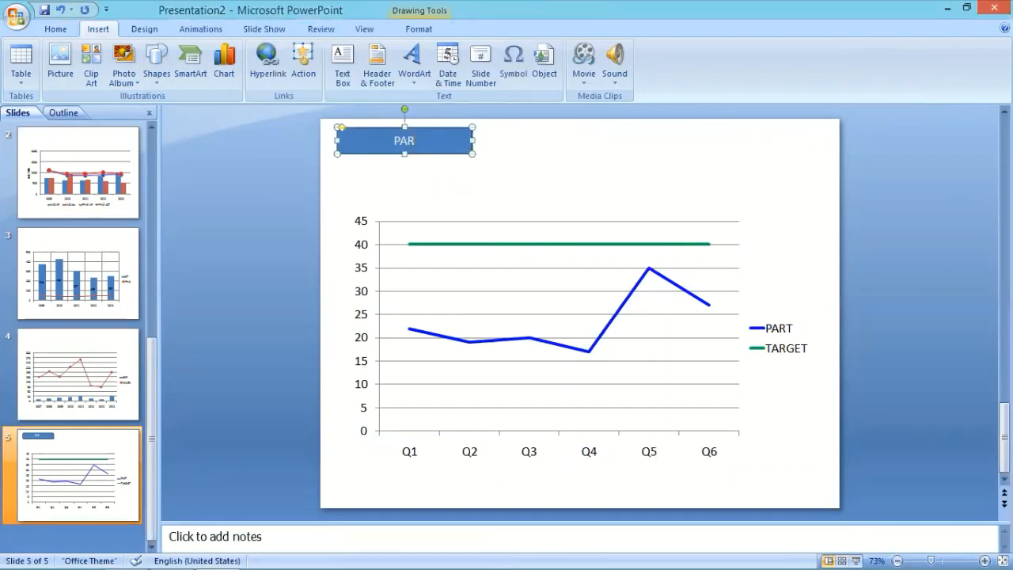
{"action": "type", "text": "TICIPATION"}
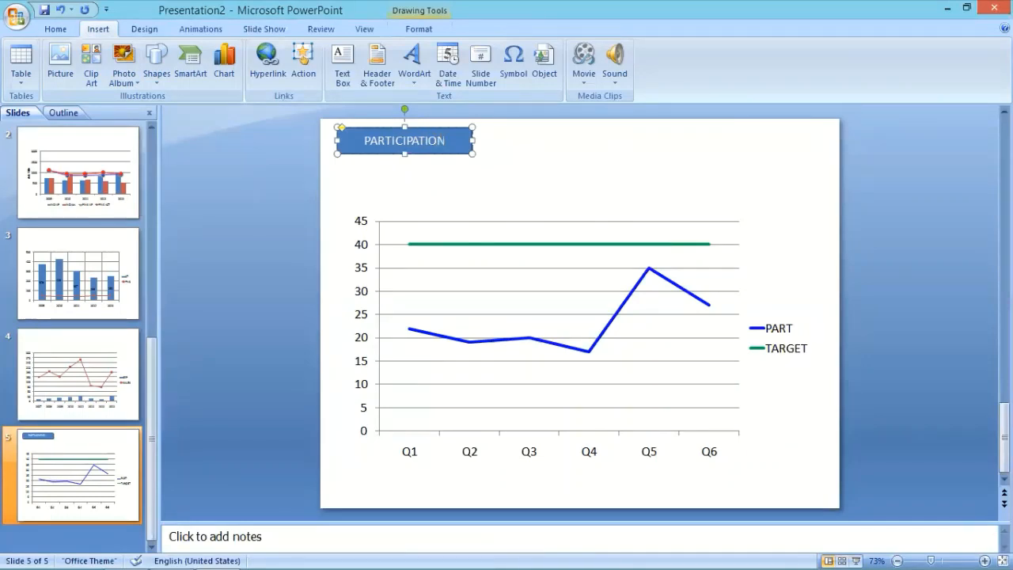
Step: Make the PARTICIPATION label bold and shrink its rounded rectangle slightly around the text
{"action": "left_click", "coordinate": [440, 154]}
{"action": "key", "text": "ctrl+b"}
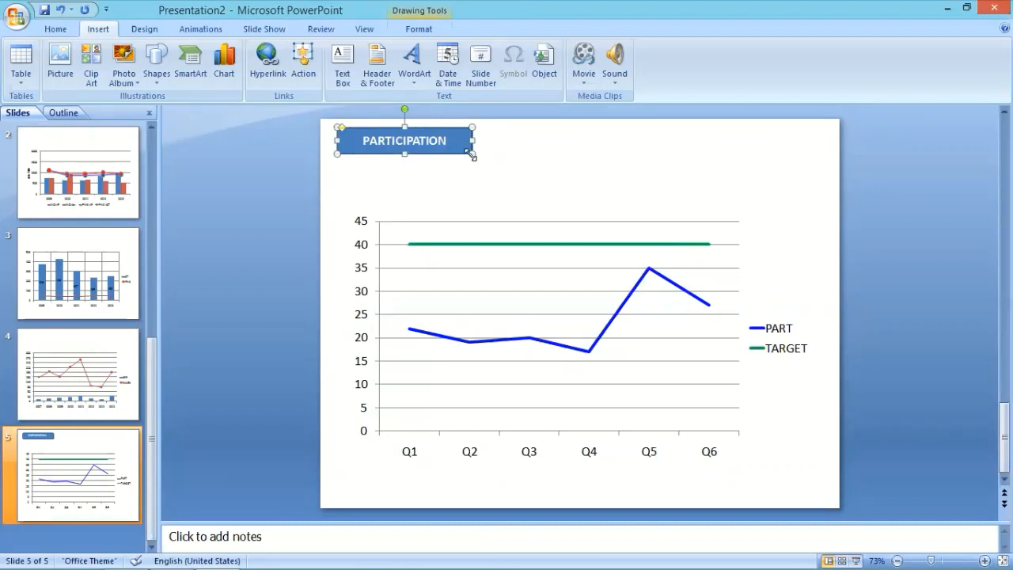
{"action": "left_click_drag", "start_coordinate": [472, 155], "coordinate": [451, 150]}
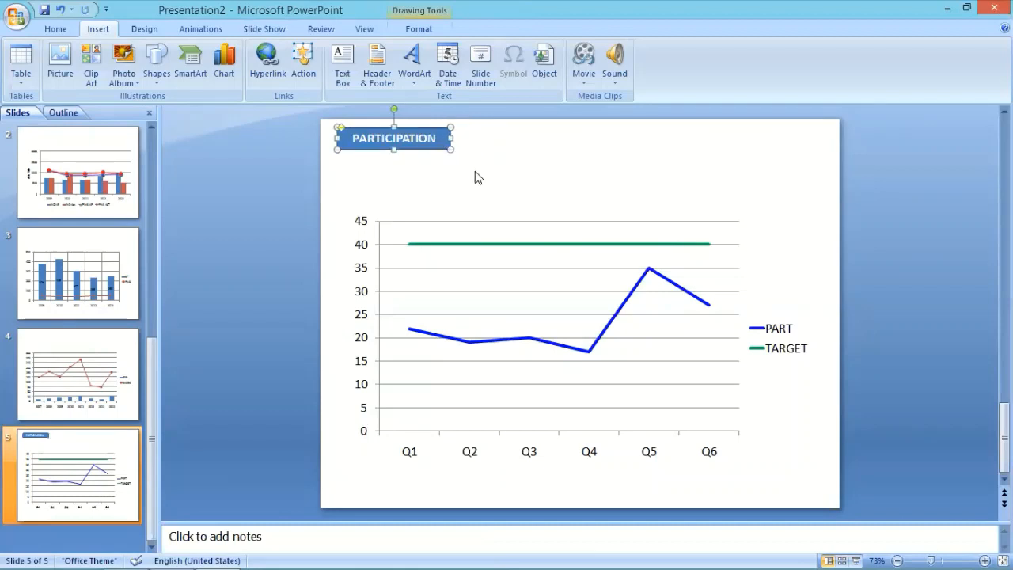
Step: Duplicate the PARTICIPATION shape twice and place the copies at the slide's upper center and upper right
{"action": "key", "text": "ctrl+d"}
{"action": "key", "text": "ctrl+d"}
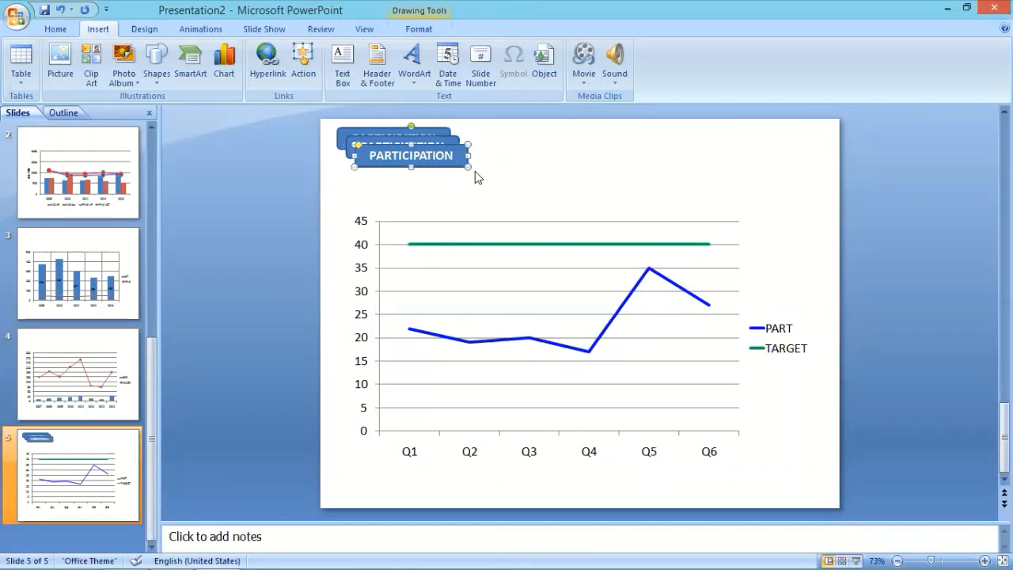
{"action": "left_click_drag", "start_coordinate": [457, 165], "coordinate": [795, 153]}
{"action": "left_click_drag", "start_coordinate": [425, 155], "coordinate": [593, 153]}
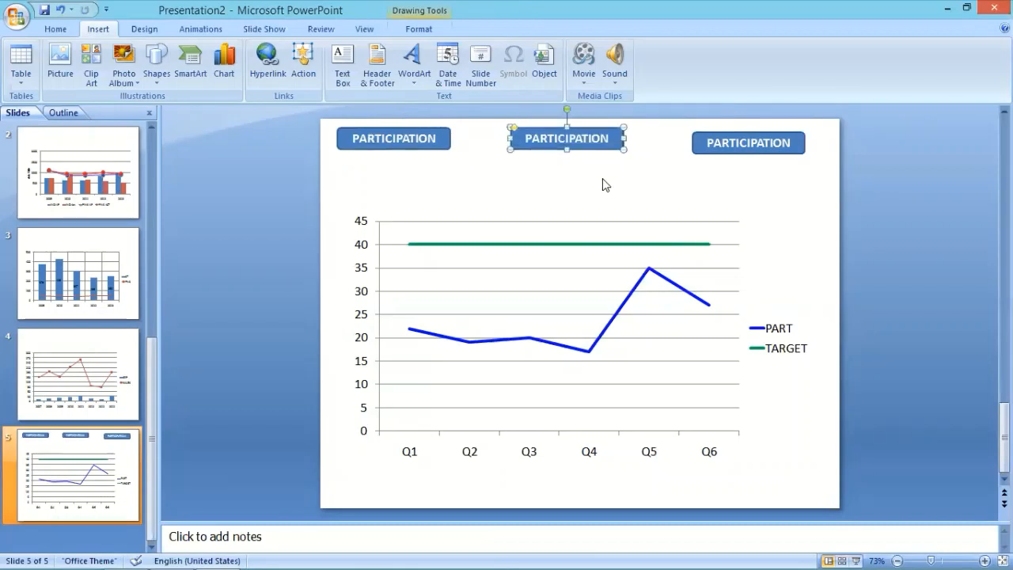
Step: Replace the text of the middle rounded rectangle with CLOSURE
{"action": "type", "text": "CLOSURE"}
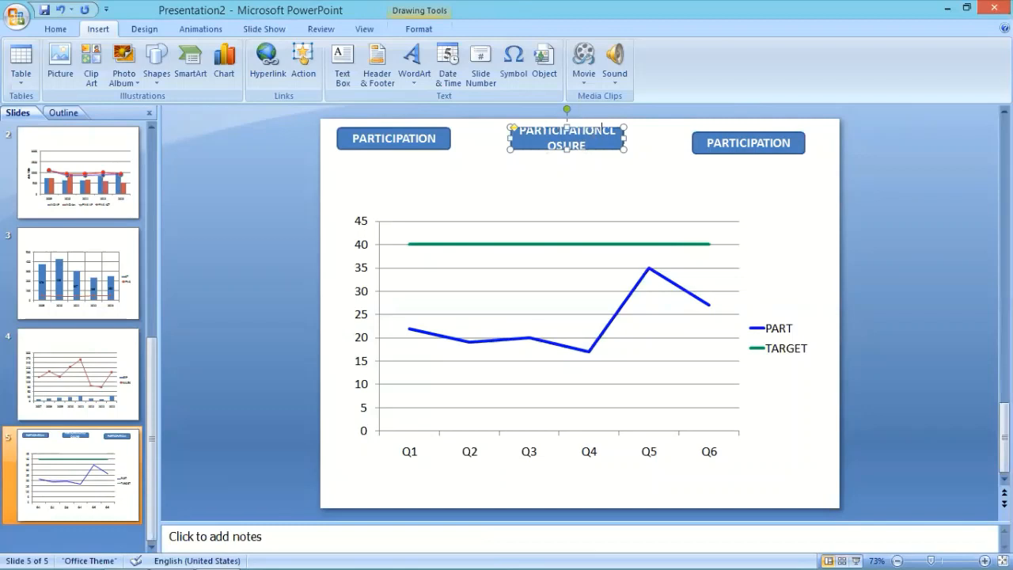
{"action": "key", "text": "BackSpace"}
{"action": "key", "text": "BackSpace"}
{"action": "key", "text": "BackSpace"}
{"action": "key", "text": "BackSpace"}
{"action": "key", "text": "BackSpace"}
{"action": "key", "text": "BackSpace"}
{"action": "key", "text": "BackSpace"}
{"action": "key", "text": "BackSpace"}
{"action": "key", "text": "BackSpace"}
{"action": "key", "text": "BackSpace"}
{"action": "key", "text": "BackSpace"}
{"action": "key", "text": "BackSpace"}
{"action": "key", "text": "BackSpace"}
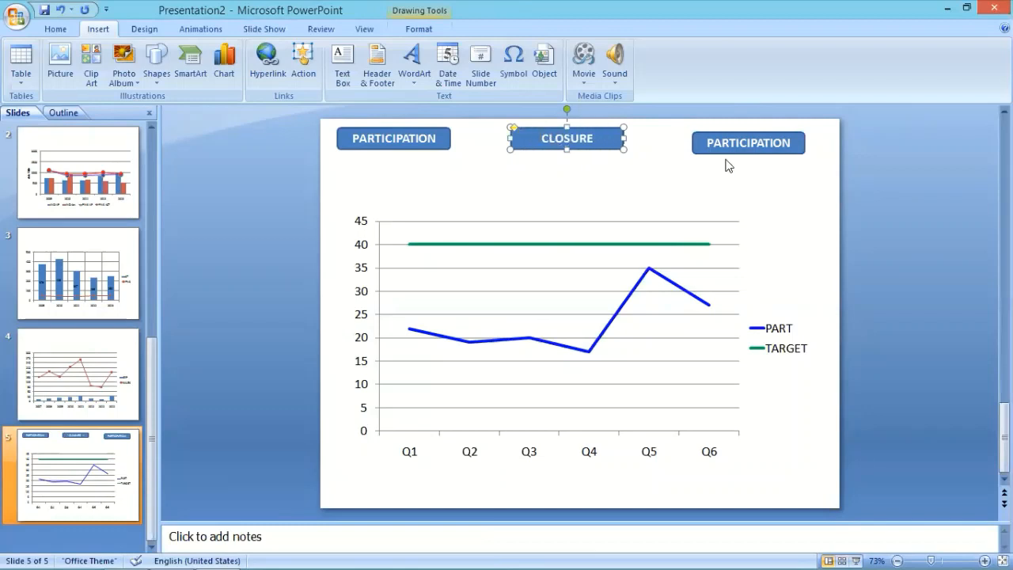
Step: Replace the text of the rightmost rounded rectangle with PINS
{"action": "left_click", "coordinate": [719, 153]}
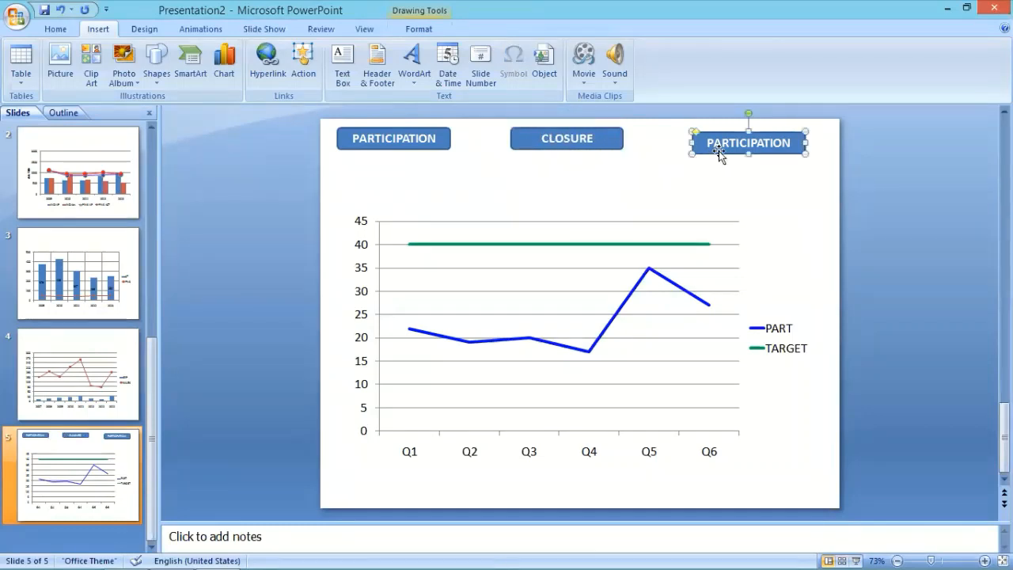
{"action": "type", "text": "PI"}
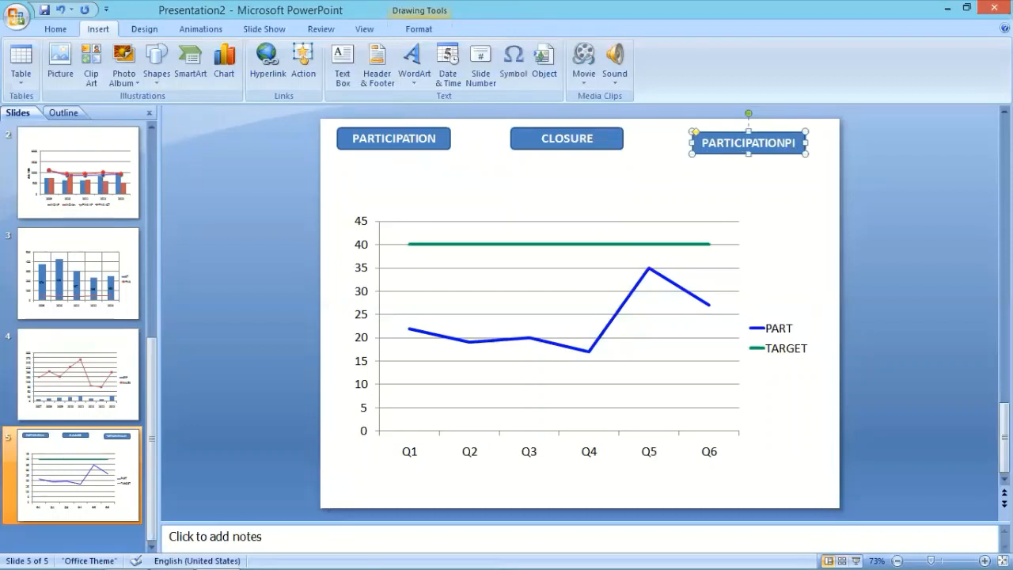
{"action": "type", "text": "NS"}
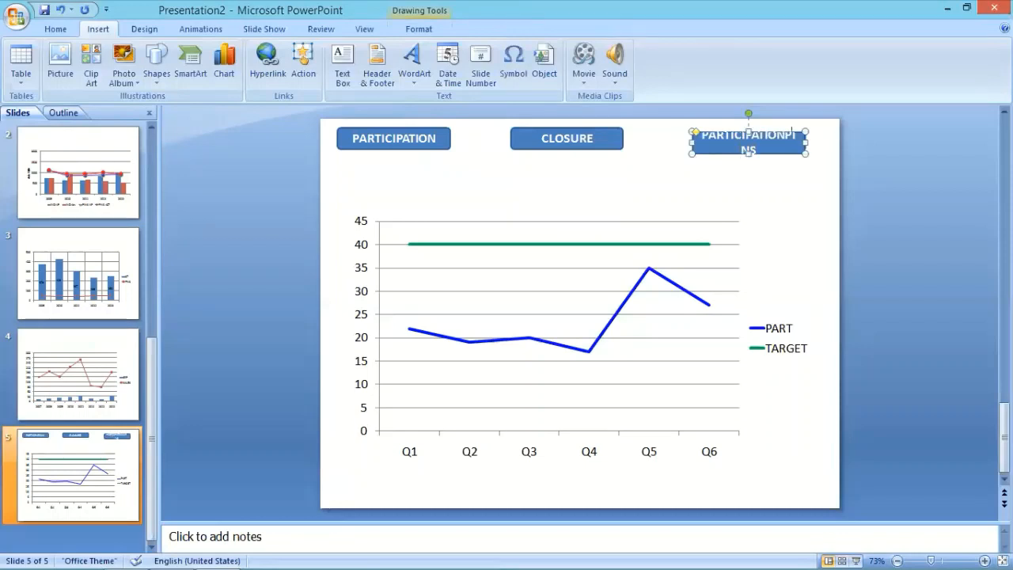
{"action": "key", "text": "BackSpace"}
{"action": "key", "text": "BackSpace"}
{"action": "key", "text": "BackSpace"}
{"action": "key", "text": "BackSpace"}
{"action": "key", "text": "BackSpace"}
{"action": "key", "text": "BackSpace"}
{"action": "key", "text": "BackSpace"}
{"action": "key", "text": "BackSpace"}
{"action": "key", "text": "BackSpace"}
{"action": "key", "text": "BackSpace"}
{"action": "key", "text": "BackSpace"}
{"action": "key", "text": "BackSpace"}
{"action": "key", "text": "BackSpace"}
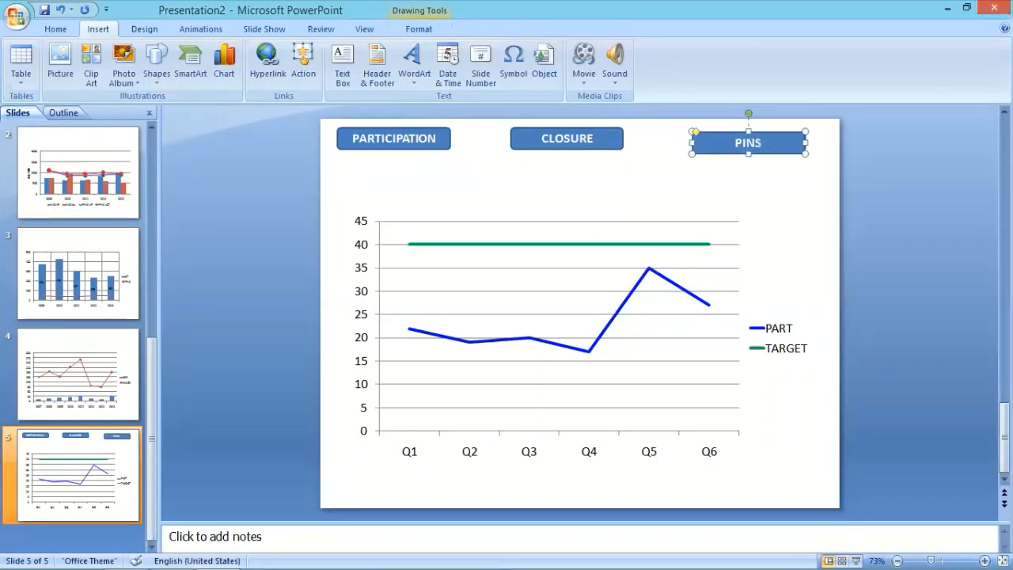
{"action": "left_click", "coordinate": [716, 183]}
Step: Shrink the line chart to slightly under half the slide's width and place it below the PARTICIPATION label
{"action": "left_click", "coordinate": [618, 222]}
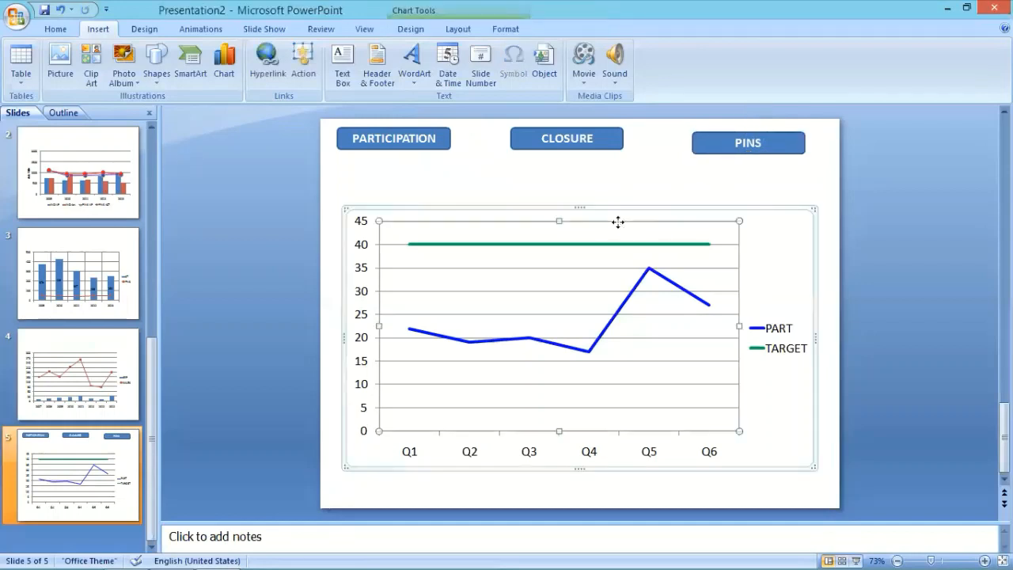
{"action": "left_click_drag", "start_coordinate": [813, 208], "coordinate": [553, 289]}
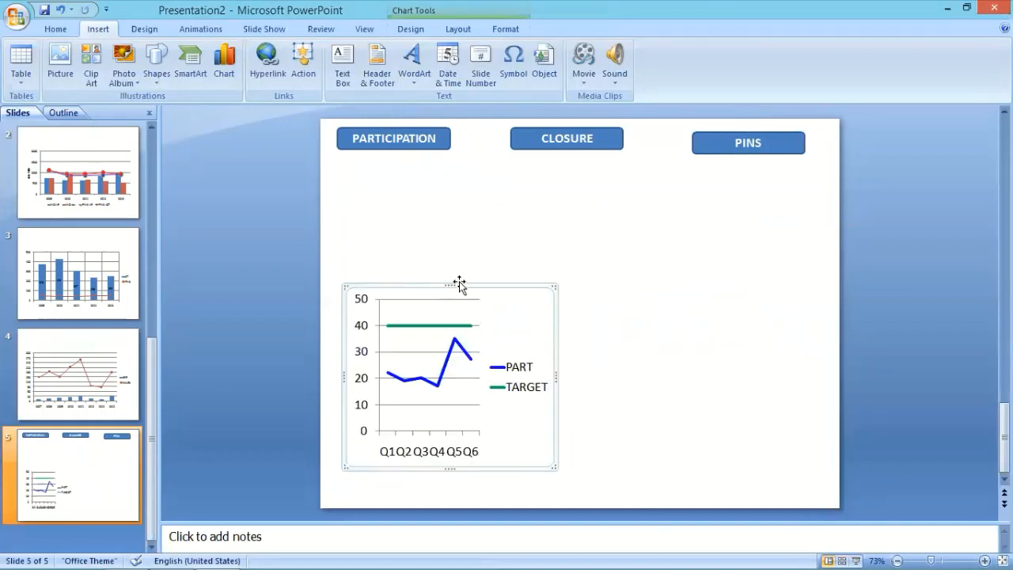
{"action": "left_click_drag", "start_coordinate": [459, 288], "coordinate": [446, 209]}
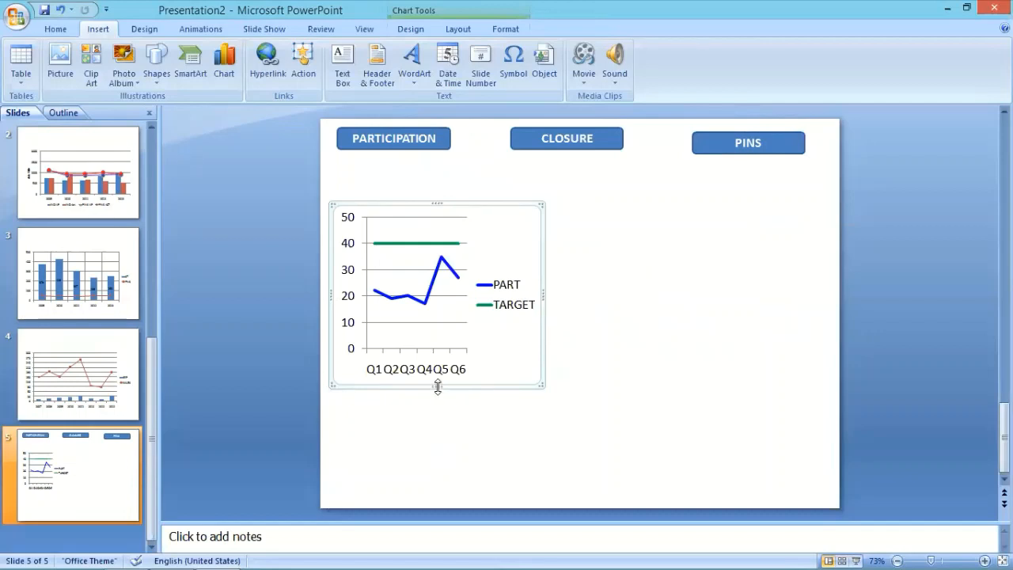
{"action": "left_click_drag", "start_coordinate": [438, 386], "coordinate": [438, 415]}
{"action": "left_click_drag", "start_coordinate": [543, 302], "coordinate": [559, 301]}
{"action": "left_click", "coordinate": [589, 152]}
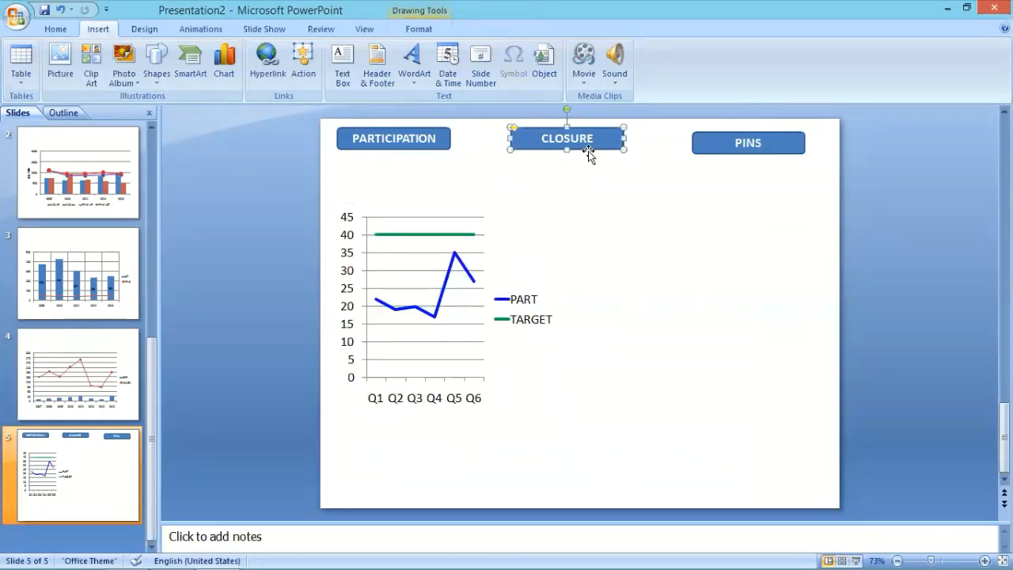
{"action": "left_click", "coordinate": [575, 245]}
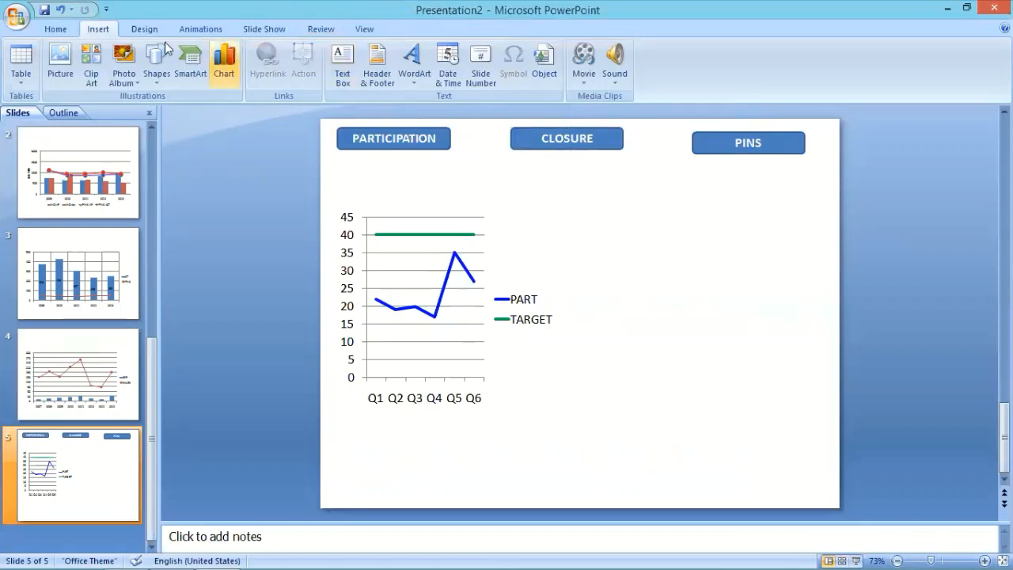
Step: Insert a clustered column chart whose data range covers only two series, named CLOSURE and TARGET
{"action": "left_click", "coordinate": [223, 74]}
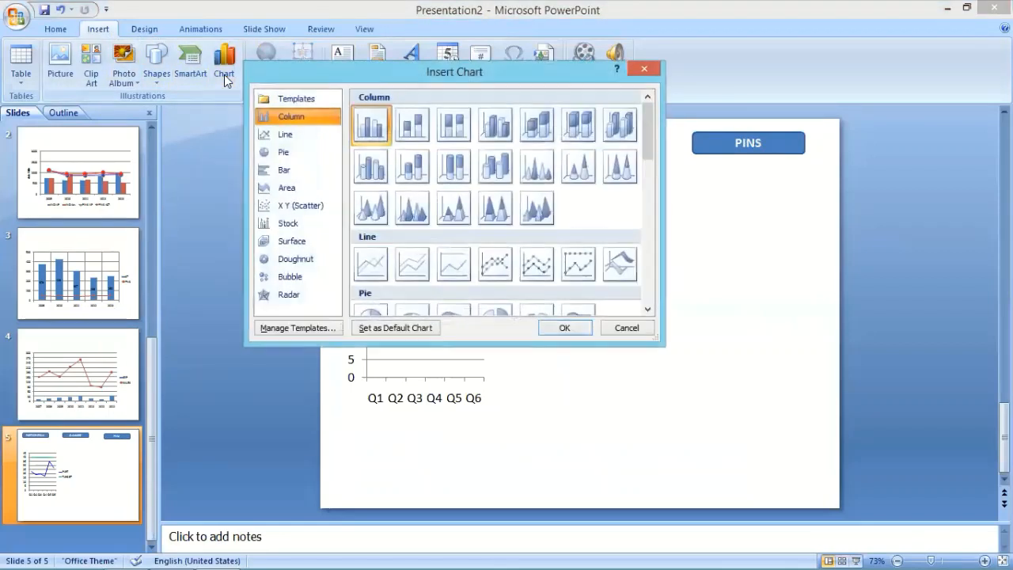
{"action": "left_click", "coordinate": [573, 327]}
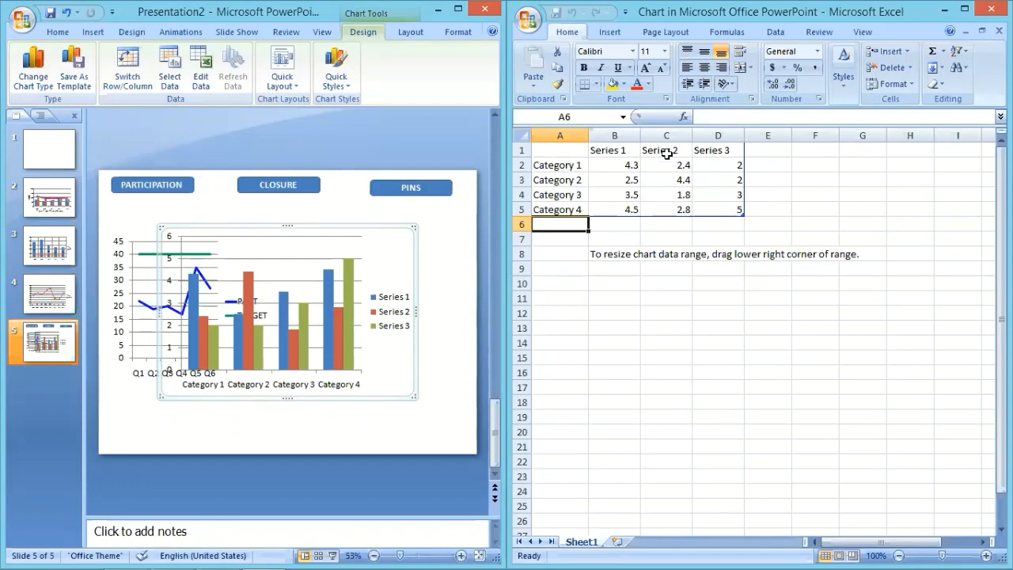
{"action": "left_click", "coordinate": [622, 149]}
{"action": "type", "text": "CLOSURE"}
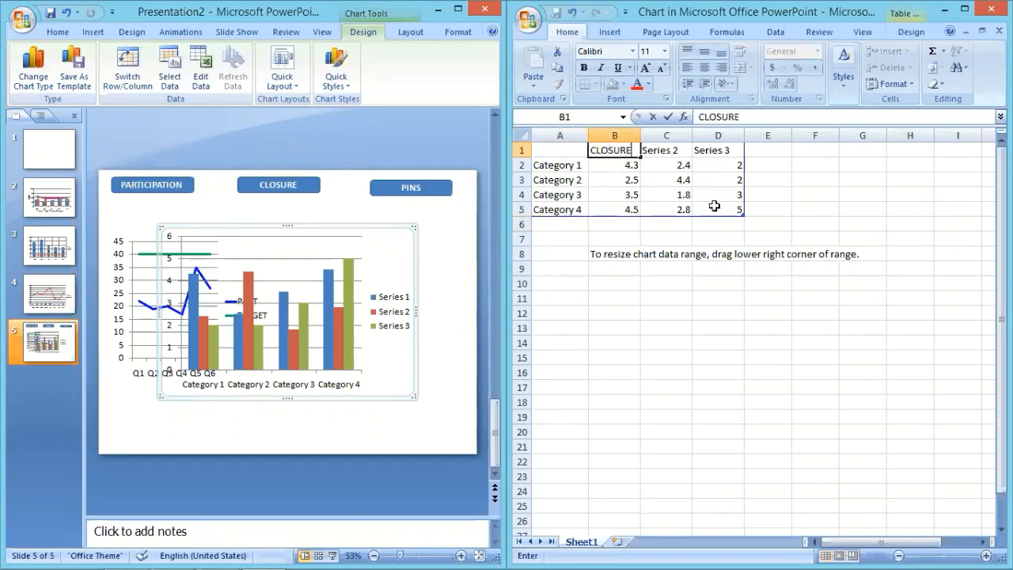
{"action": "key", "text": "Tab"}
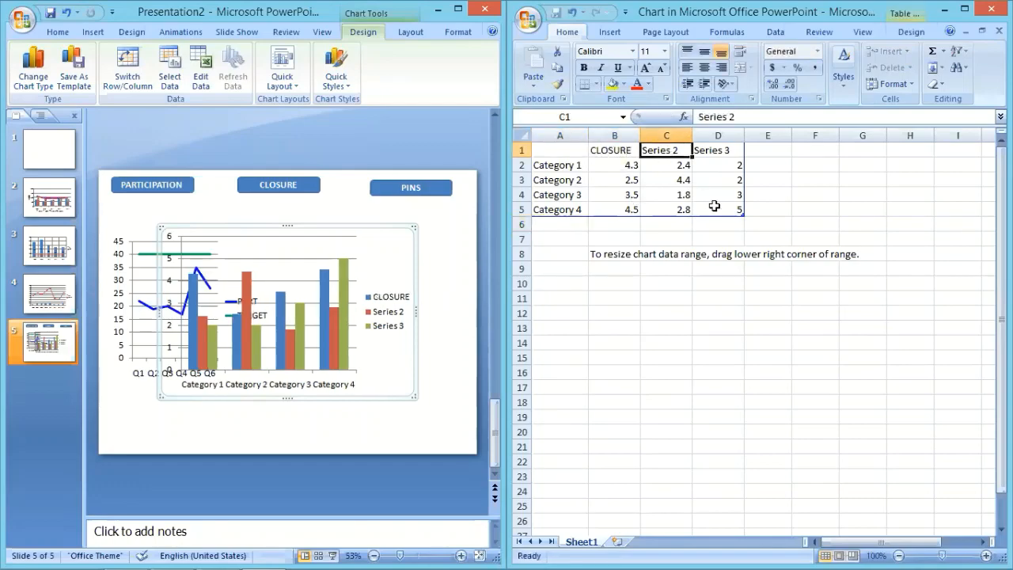
{"action": "type", "text": "TARGET"}
{"action": "key", "text": "Return"}
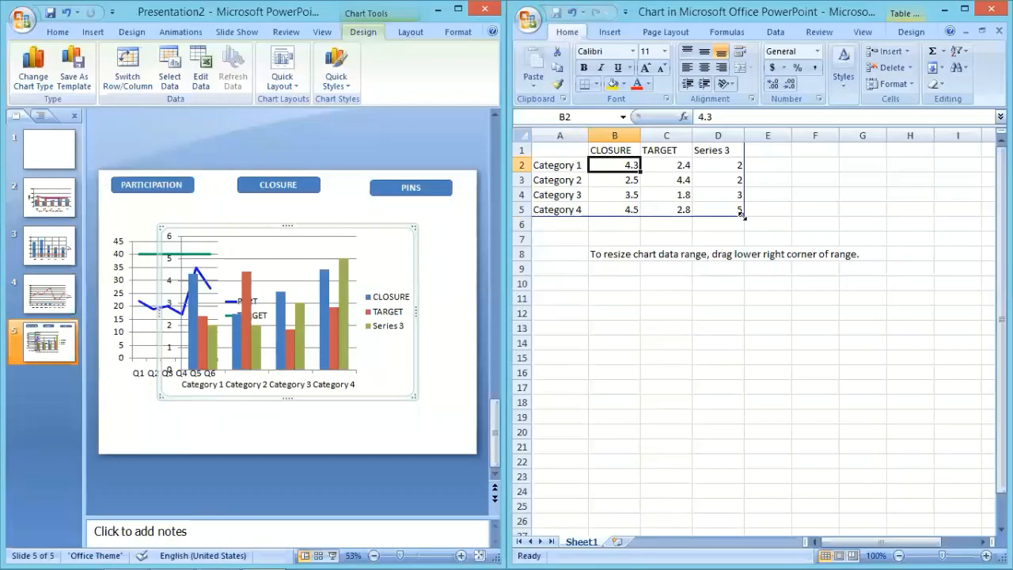
{"action": "left_click_drag", "start_coordinate": [741, 216], "coordinate": [693, 215]}
Step: Label the category rows of the new chart's data sheet Q1, Q2, Q3, Q4, Q5 and Q6
{"action": "left_click", "coordinate": [552, 166]}
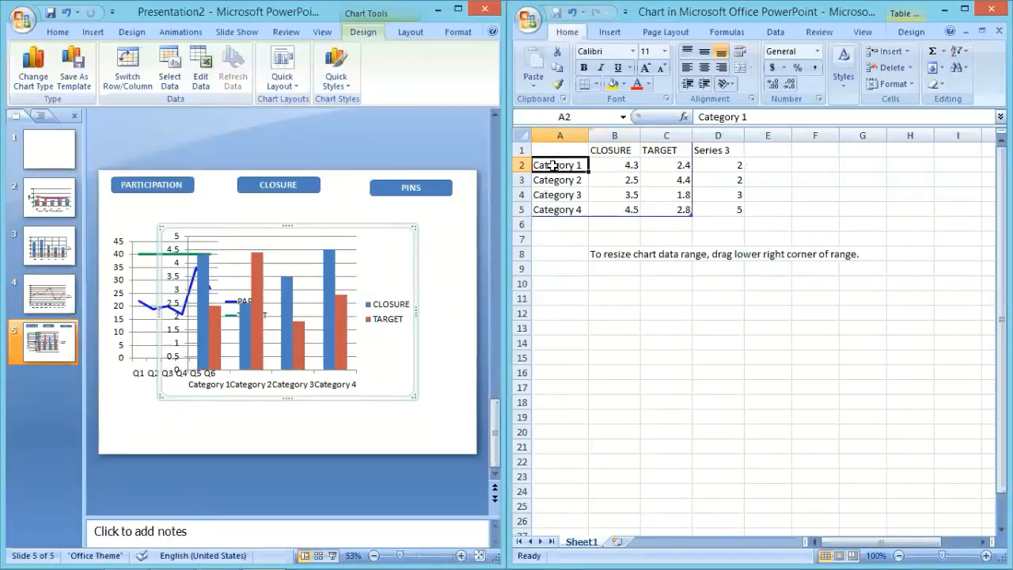
{"action": "type", "text": "Q1"}
{"action": "key", "text": "Return"}
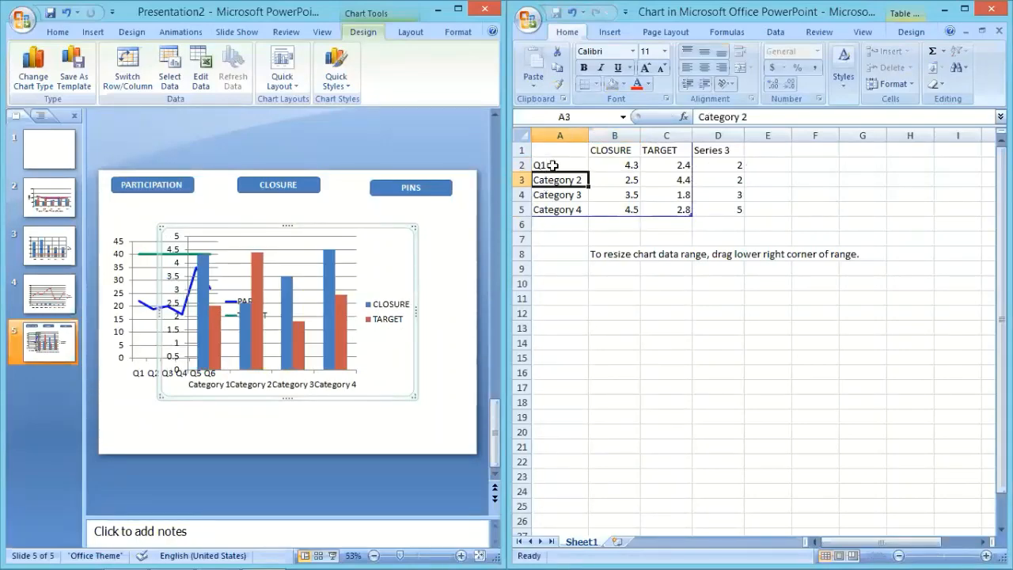
{"action": "type", "text": "Q2"}
{"action": "key", "text": "Return"}
{"action": "type", "text": "Q3"}
{"action": "key", "text": "Return"}
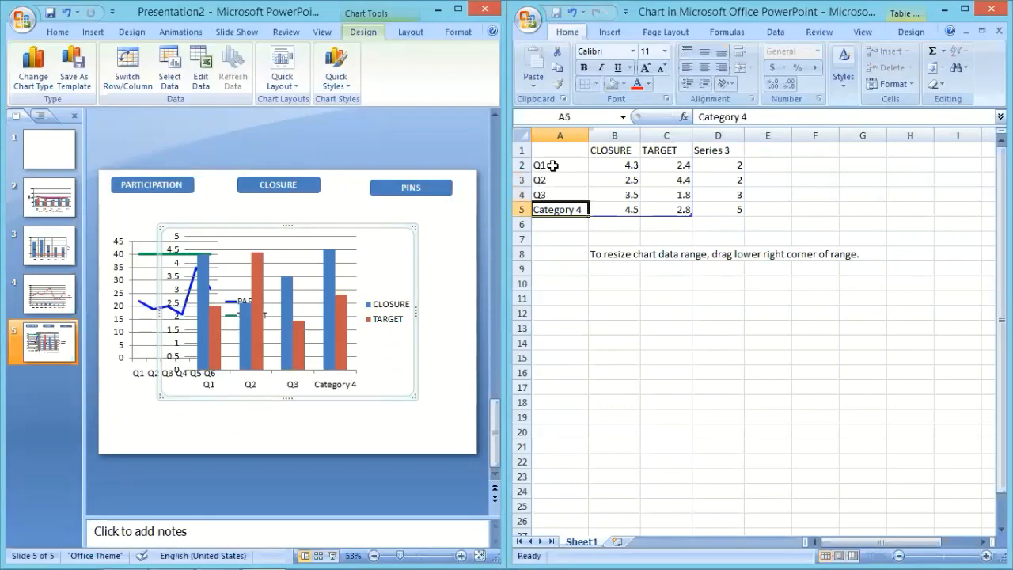
{"action": "type", "text": "Q4"}
{"action": "key", "text": "Return"}
{"action": "type", "text": "Q5"}
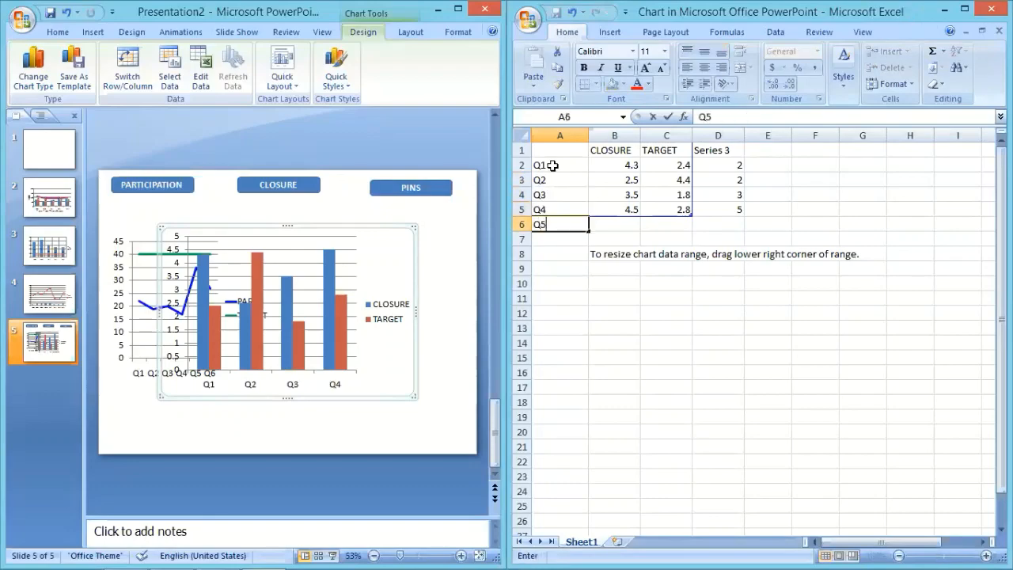
{"action": "key", "text": "Return"}
{"action": "type", "text": "Q6"}
{"action": "key", "text": "Return"}
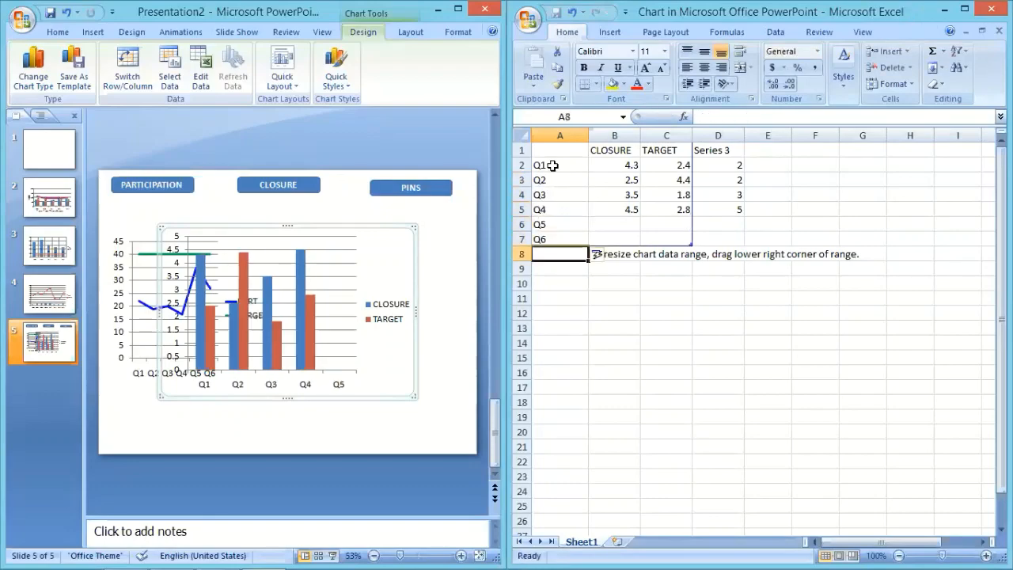
Step: Fill the TARGET column with 30 for all six quarters, Q1 to Q6
{"action": "left_click", "coordinate": [617, 165]}
{"action": "left_click_drag", "start_coordinate": [668, 175], "coordinate": [680, 235]}
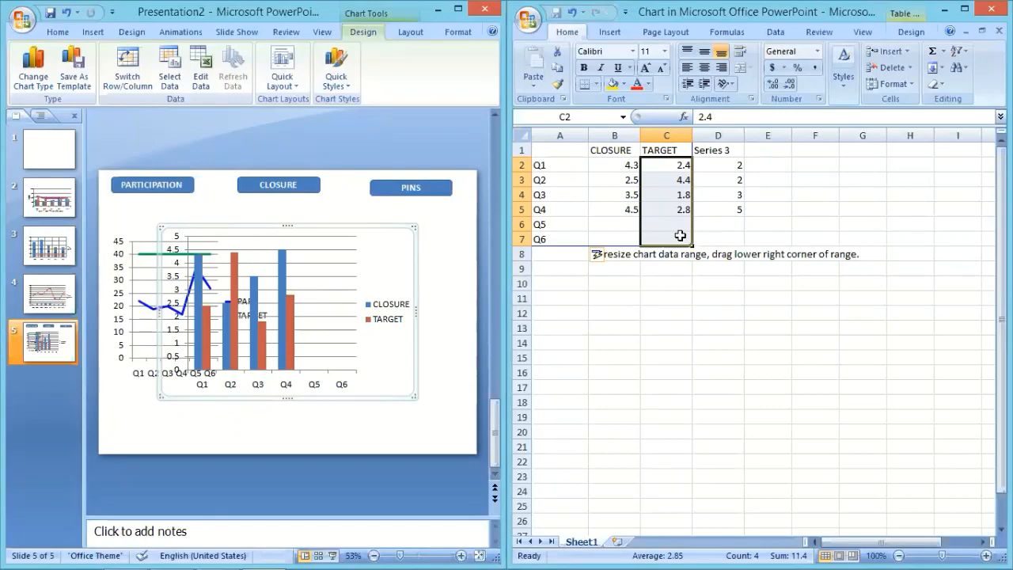
{"action": "type", "text": "30"}
{"action": "key", "text": "Return"}
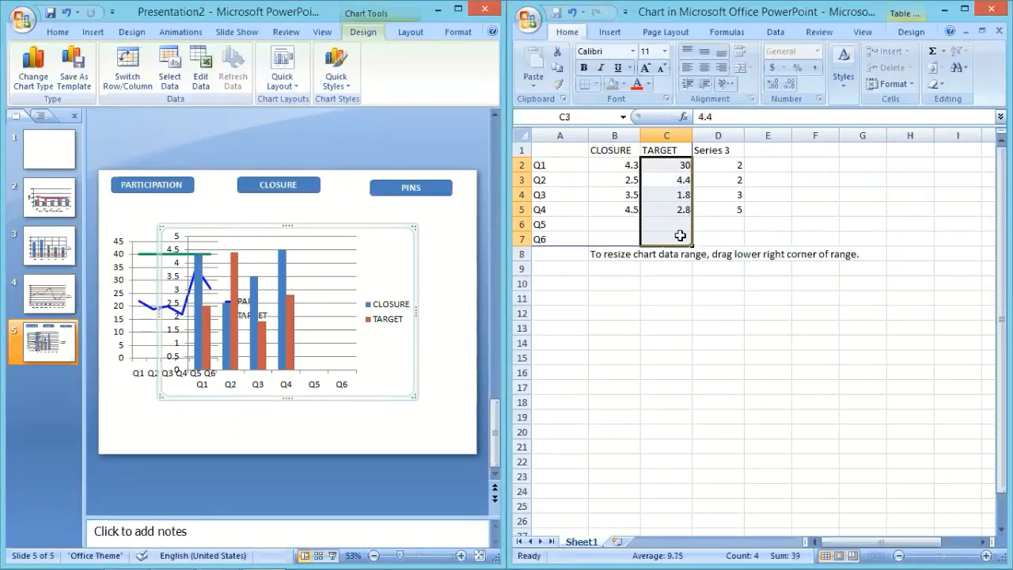
{"action": "key", "text": "ctrl+d"}
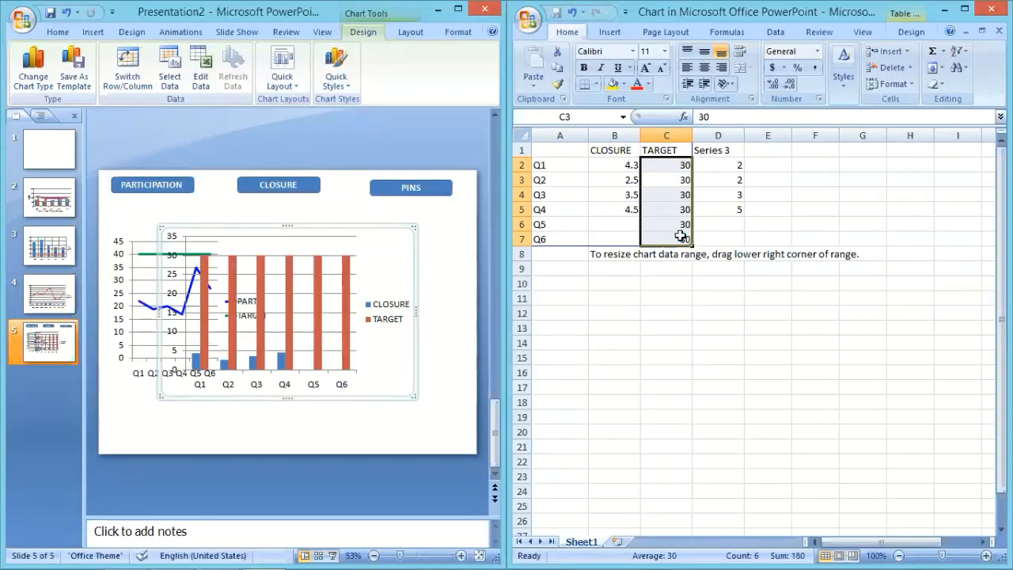
Step: Set the TARGET values for Q5 and Q6 to 25
{"action": "left_click", "coordinate": [685, 224]}
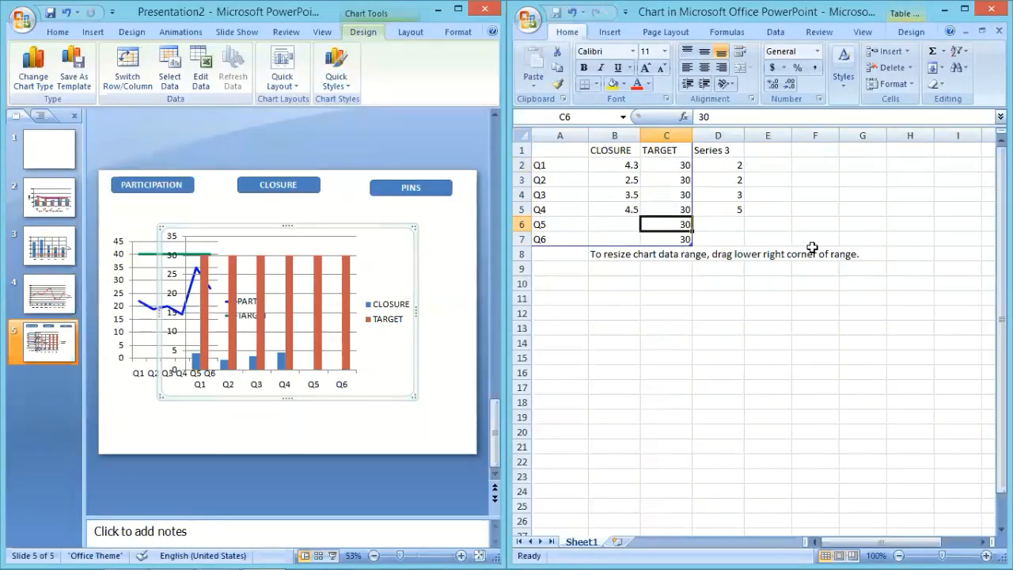
{"action": "type", "text": "25"}
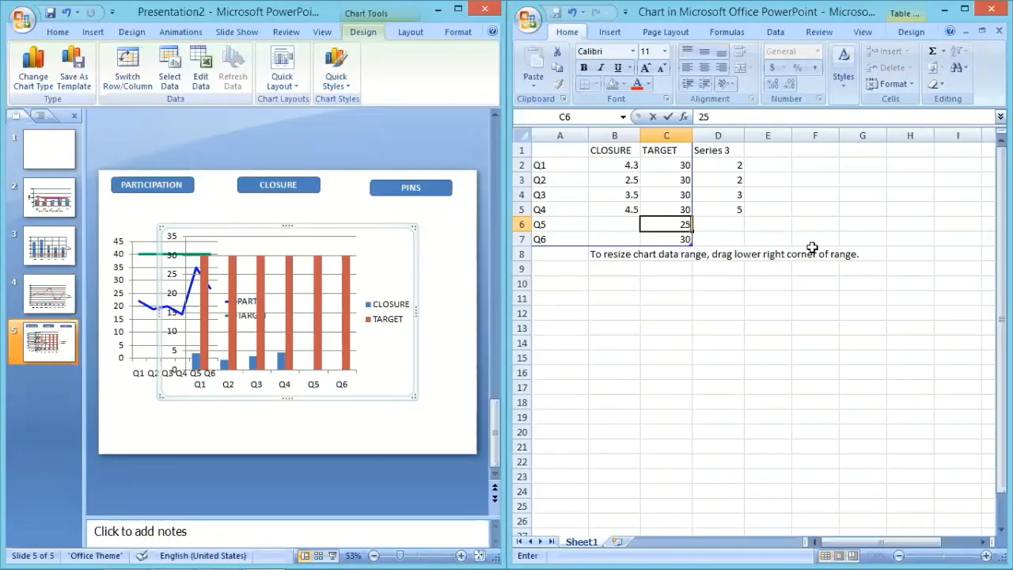
{"action": "key", "text": "Return"}
{"action": "type", "text": "25"}
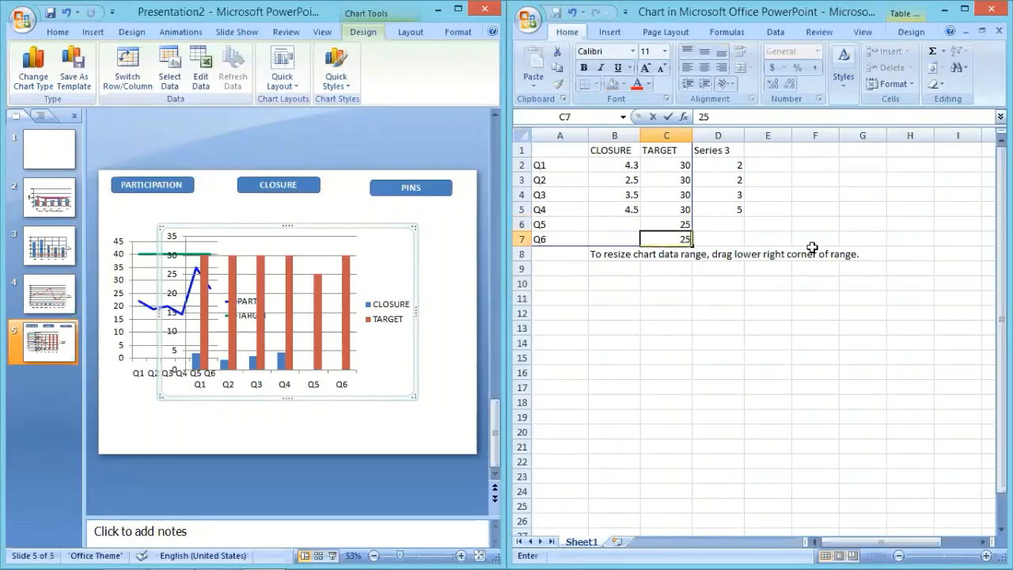
{"action": "key", "text": "Return"}
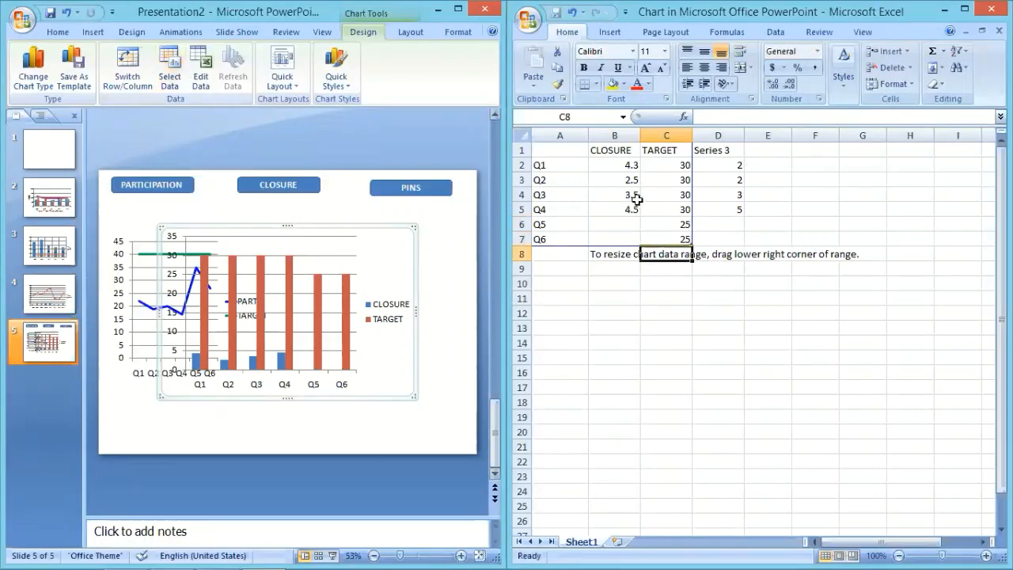
Step: Enter the CLOSURE values 27, 34, 33, 28, 35 and 20 for Q1 to Q6 and close the chart's data sheet
{"action": "left_click", "coordinate": [620, 164]}
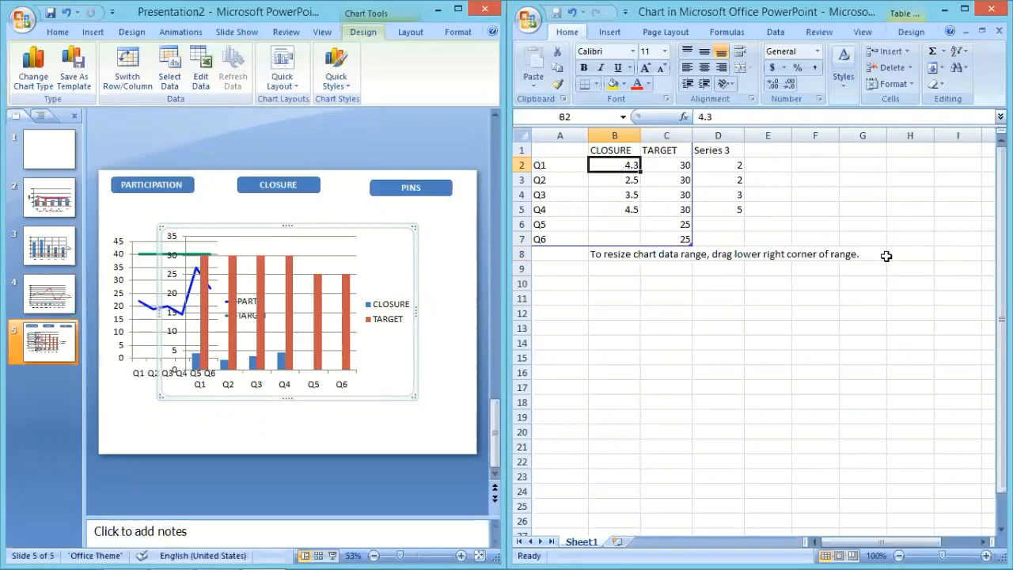
{"action": "type", "text": "27"}
{"action": "key", "text": "Return"}
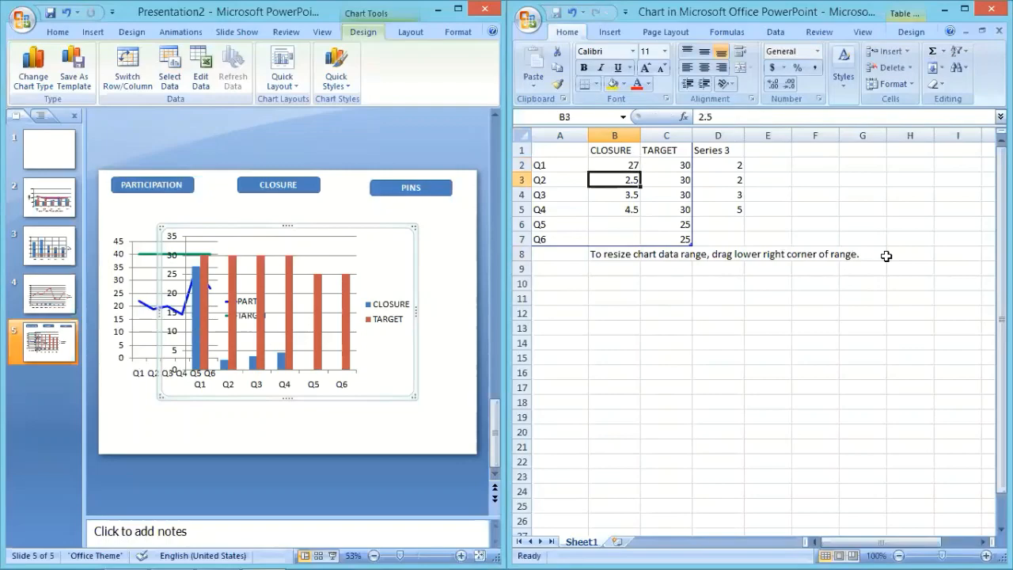
{"action": "type", "text": "3"}
{"action": "key", "text": "Return"}
{"action": "type", "text": "33"}
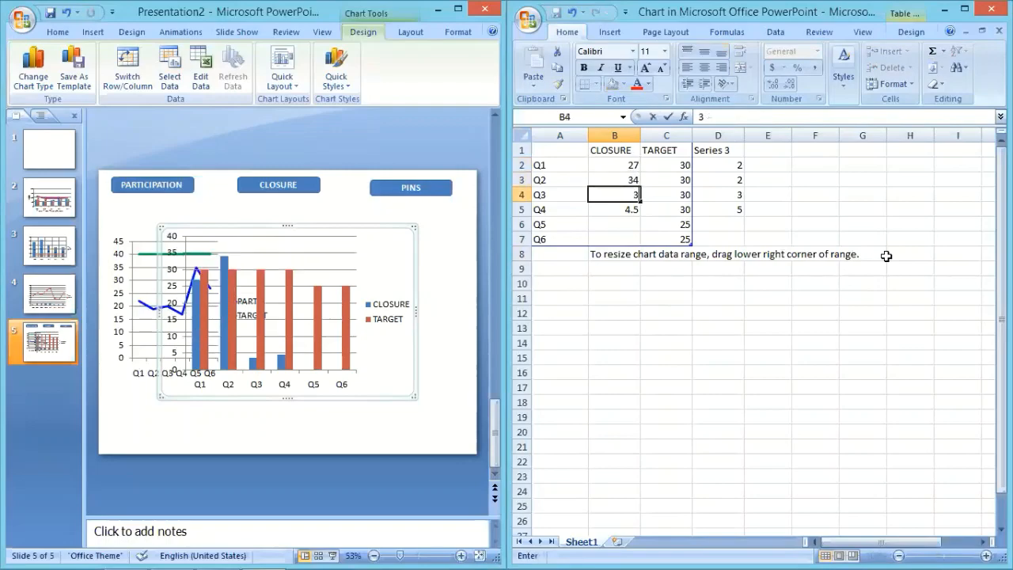
{"action": "key", "text": "Return"}
{"action": "type", "text": "28"}
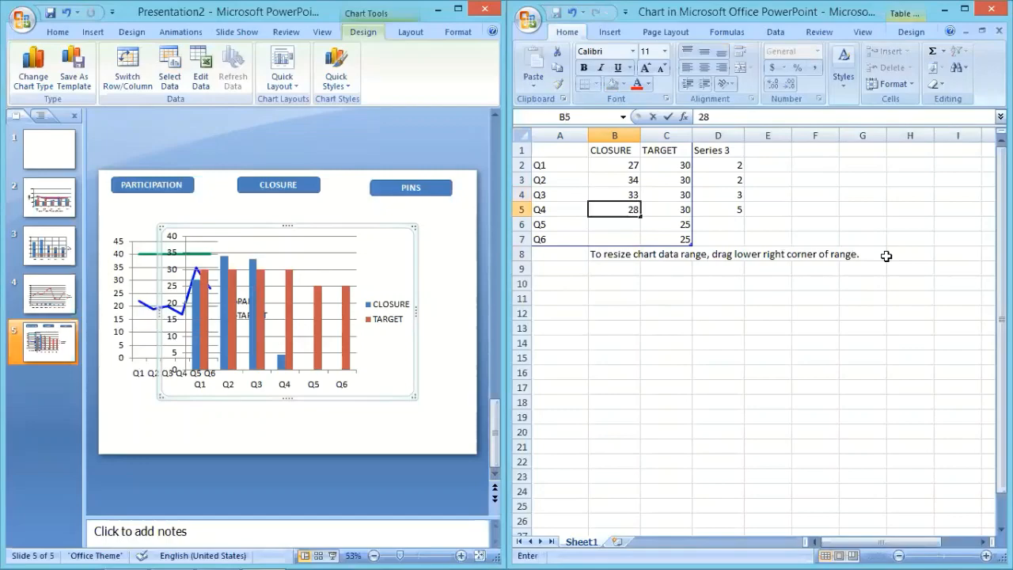
{"action": "key", "text": "Return"}
{"action": "type", "text": "3"}
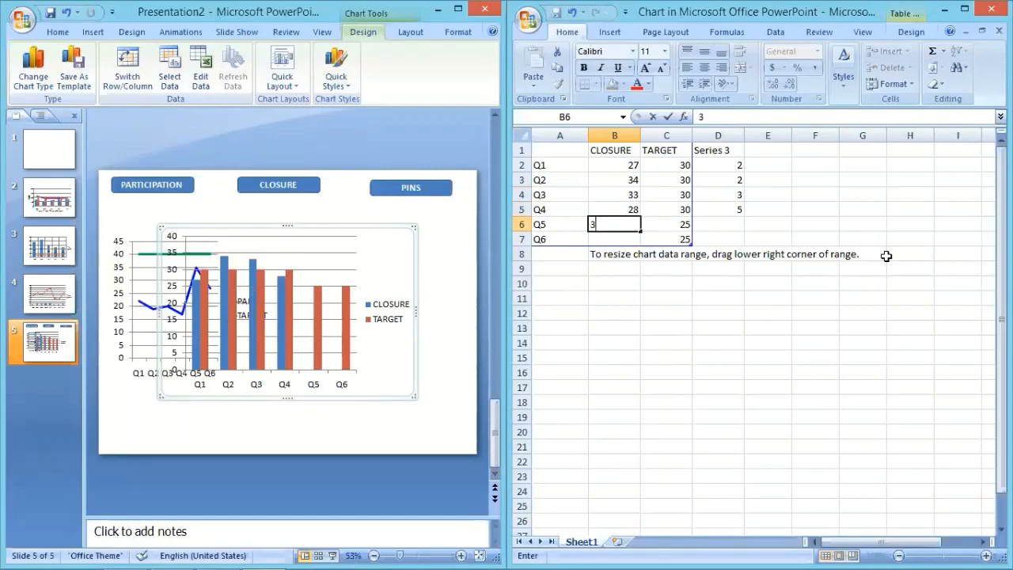
{"action": "type", "text": "5"}
{"action": "key", "text": "Return"}
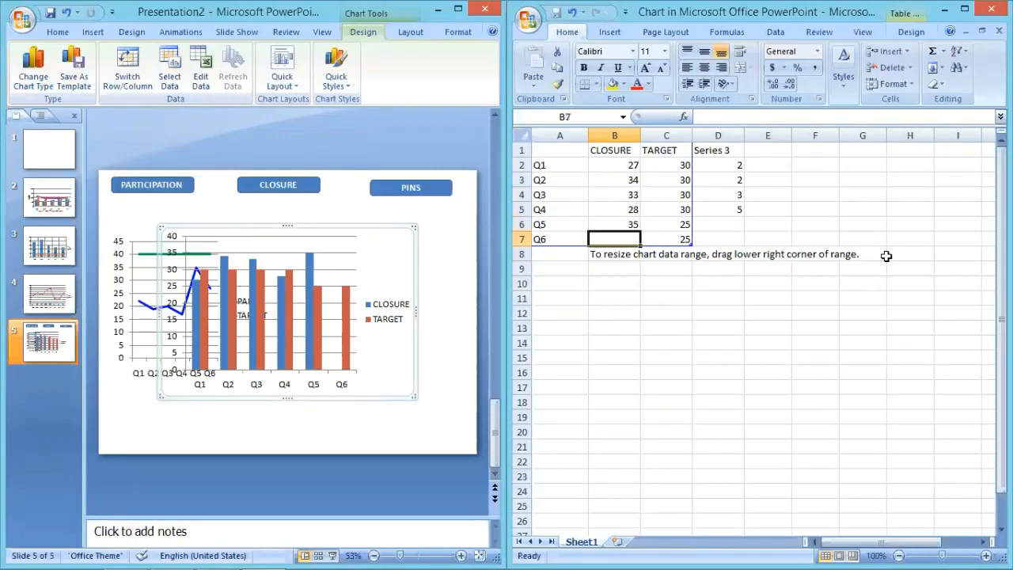
{"action": "type", "text": "20"}
{"action": "key", "text": "Return"}
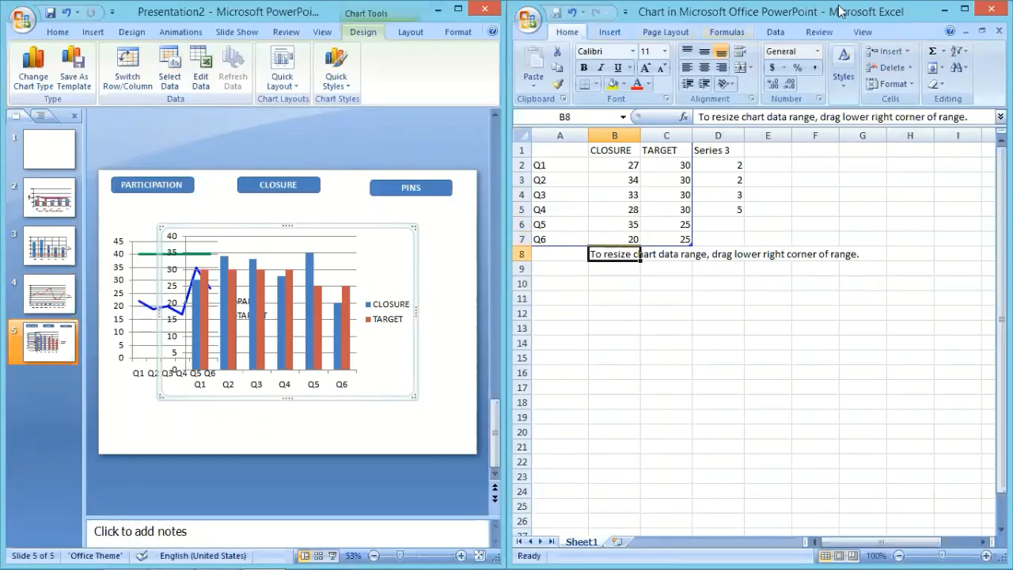
{"action": "left_click", "coordinate": [990, 10]}
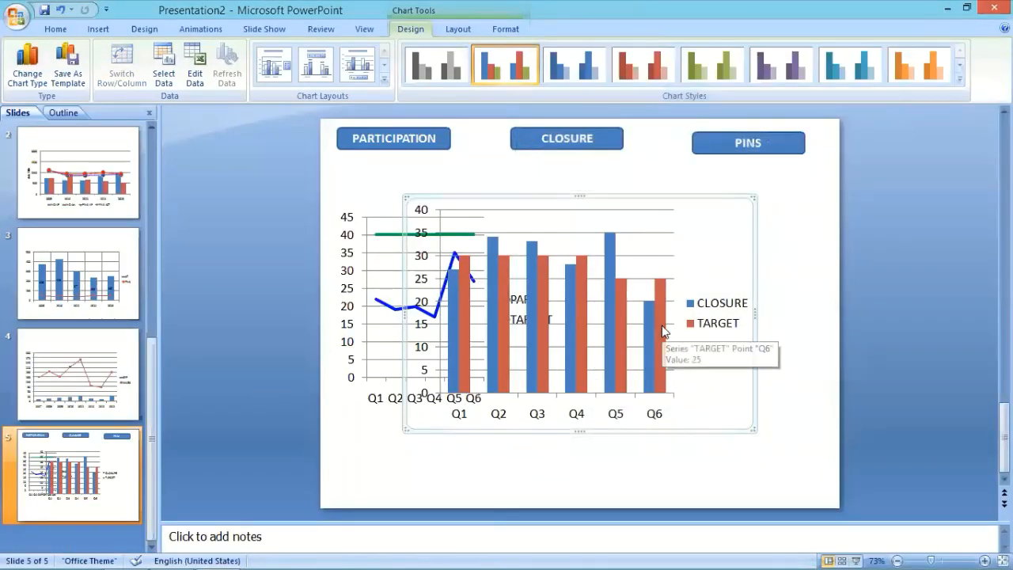
Step: Change the TARGET series of the column chart to a plain line without markers
{"action": "right_click", "coordinate": [662, 329]}
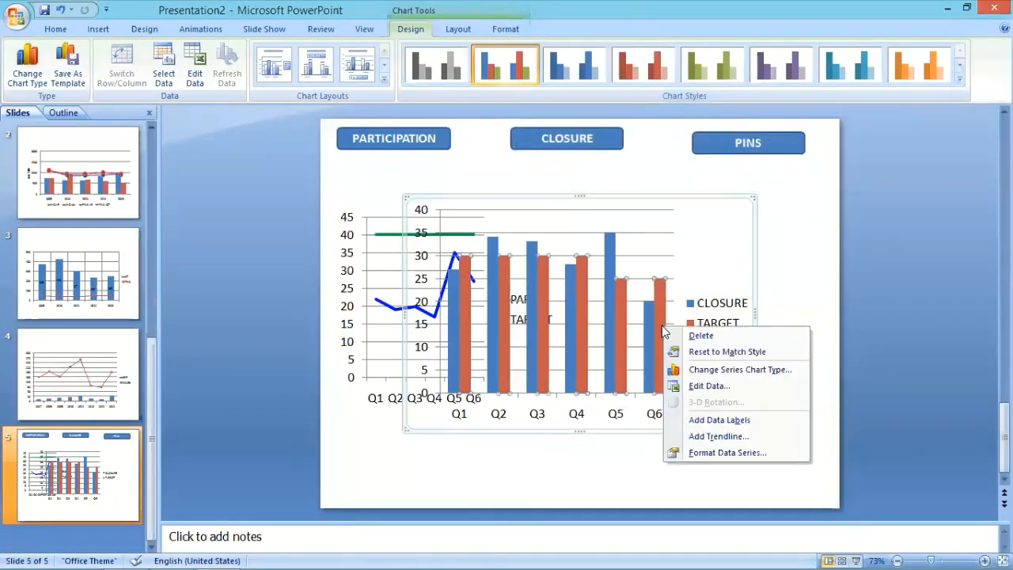
{"action": "left_click", "coordinate": [716, 369]}
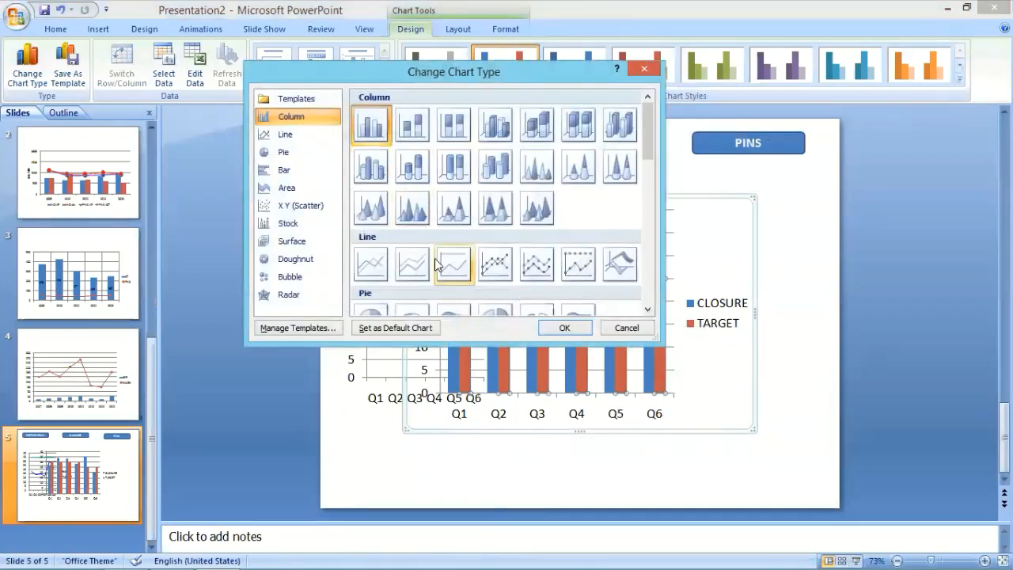
{"action": "left_click", "coordinate": [370, 265]}
{"action": "left_click", "coordinate": [565, 331]}
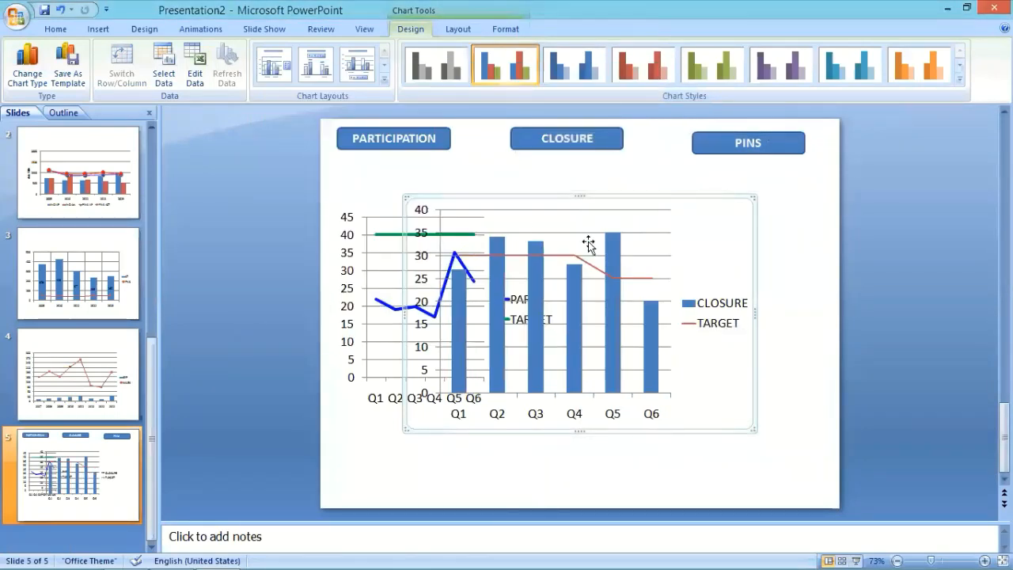
Step: Set the closure chart's primary vertical axis to a fixed major unit of 10
{"action": "mouse_move", "coordinate": [602, 270]}
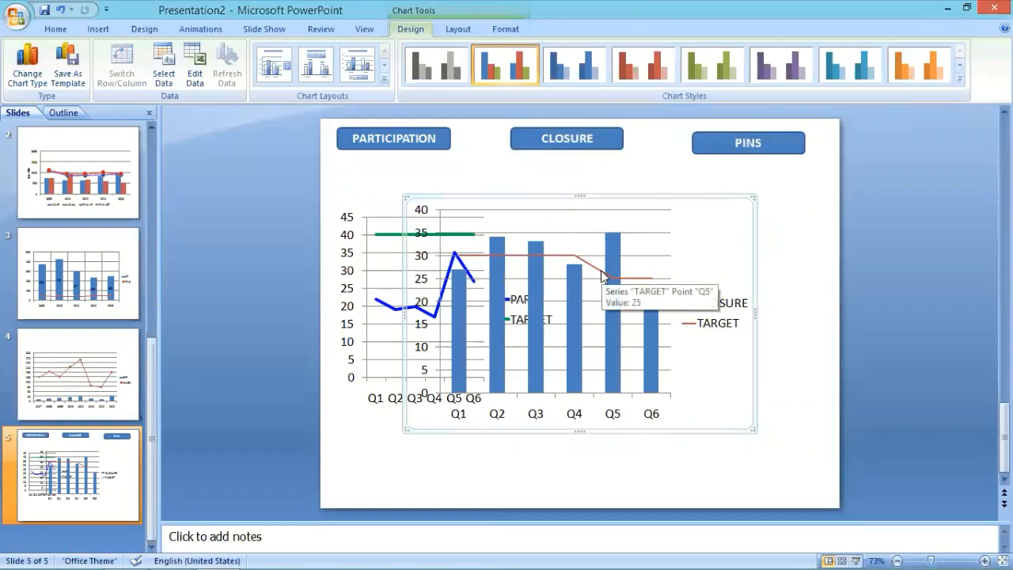
{"action": "left_click", "coordinate": [447, 30]}
{"action": "left_click", "coordinate": [409, 81]}
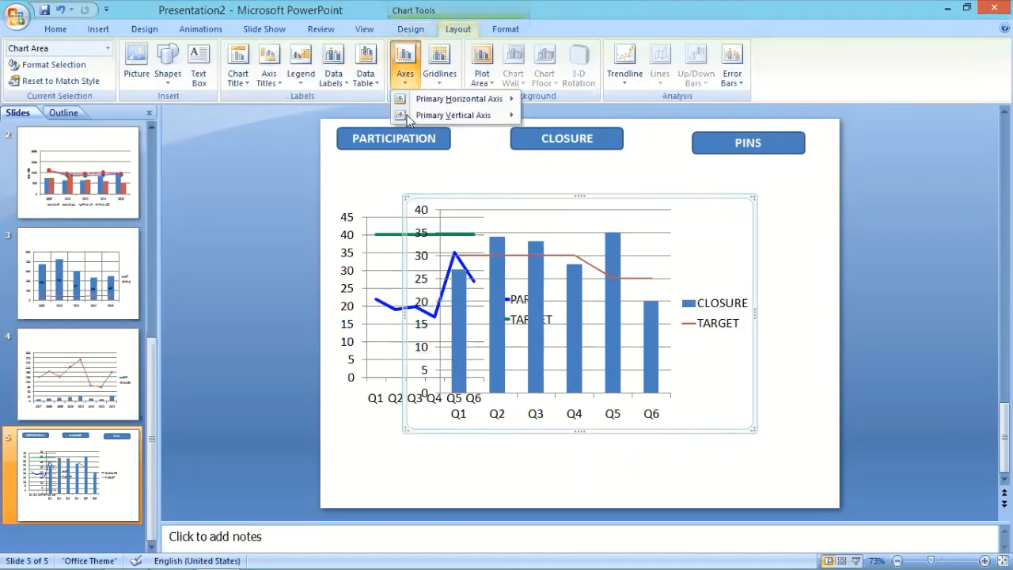
{"action": "mouse_move", "coordinate": [455, 115]}
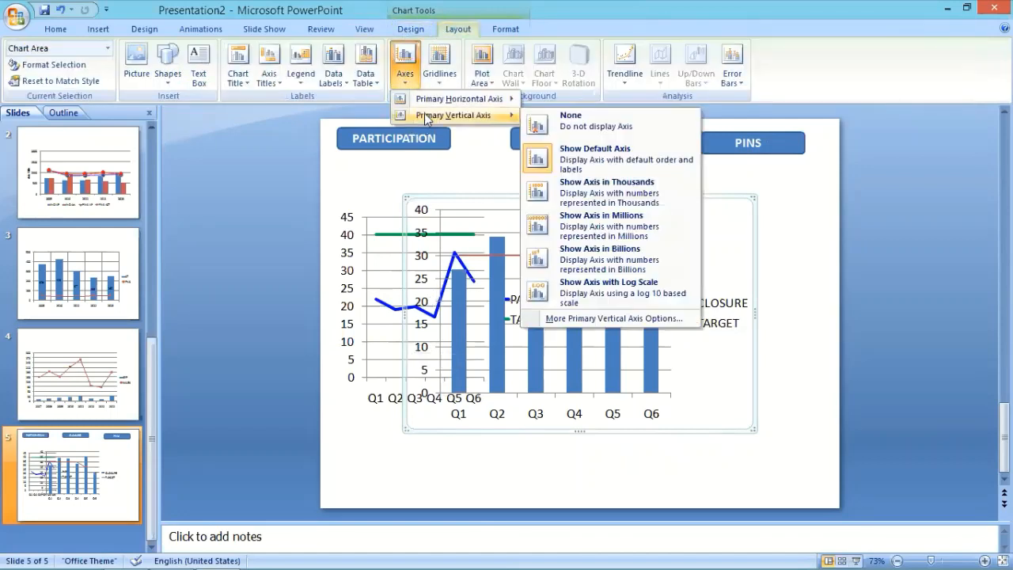
{"action": "left_click", "coordinate": [576, 318]}
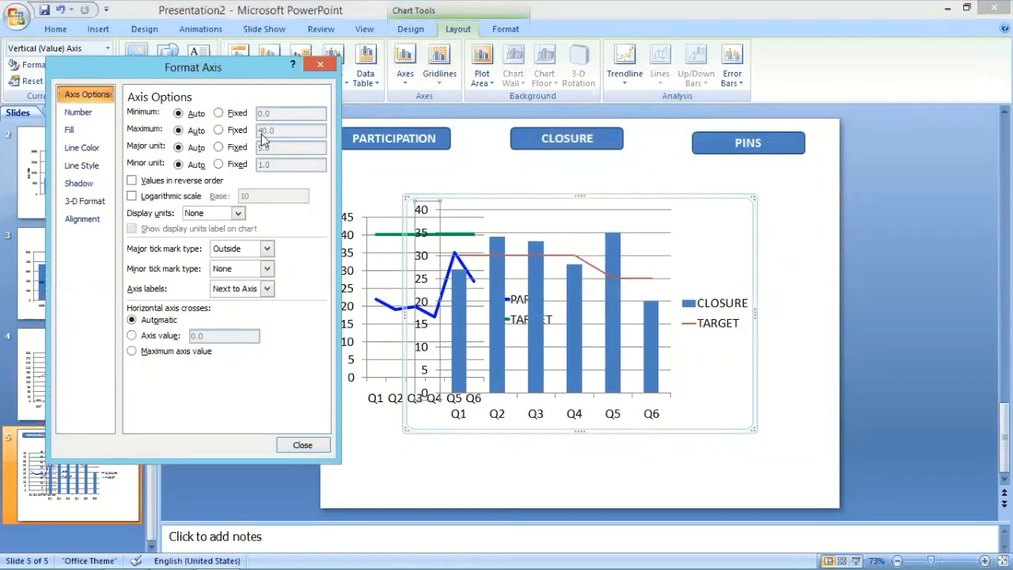
{"action": "left_click", "coordinate": [237, 130]}
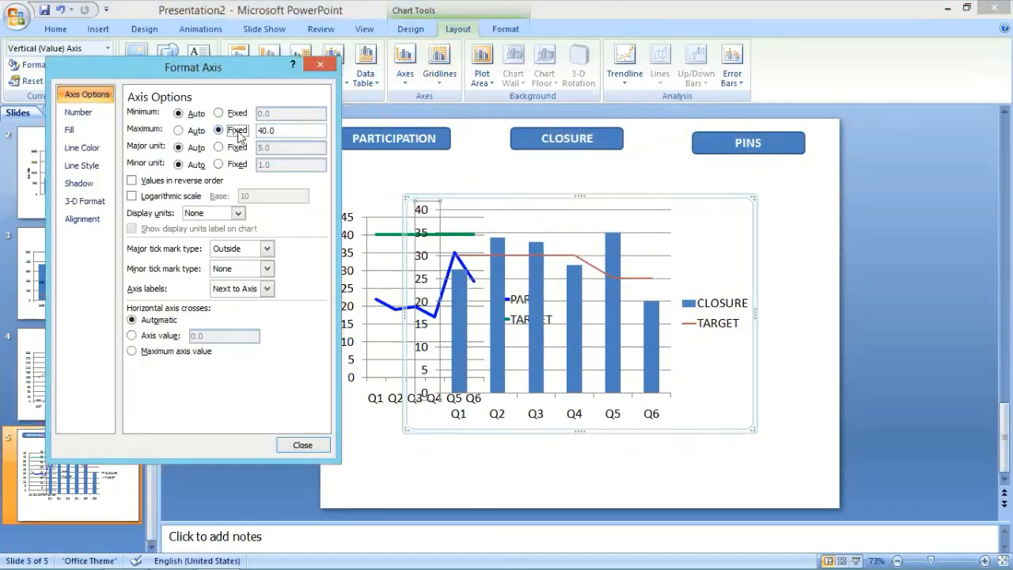
{"action": "left_click", "coordinate": [195, 131]}
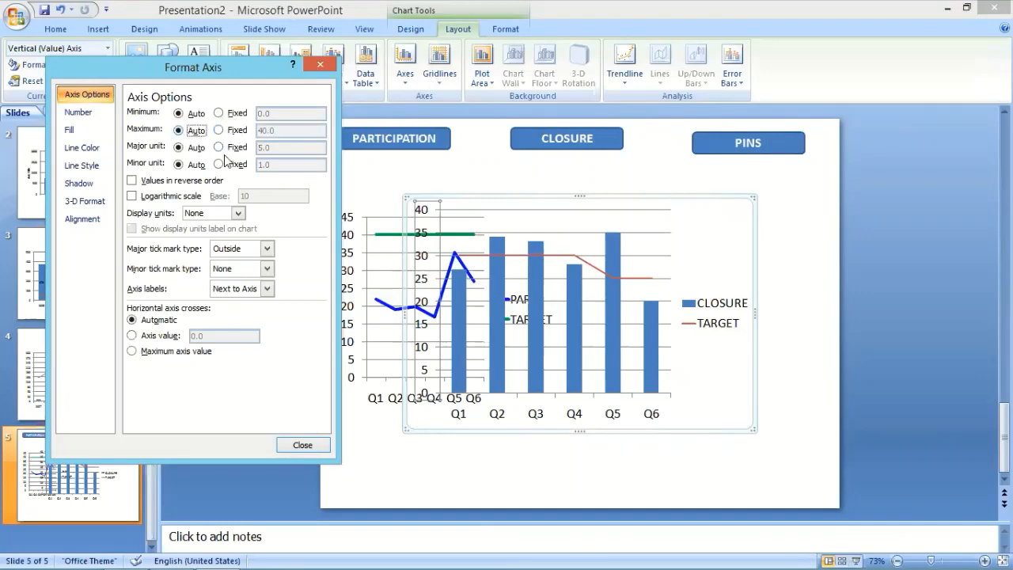
{"action": "left_click", "coordinate": [237, 148]}
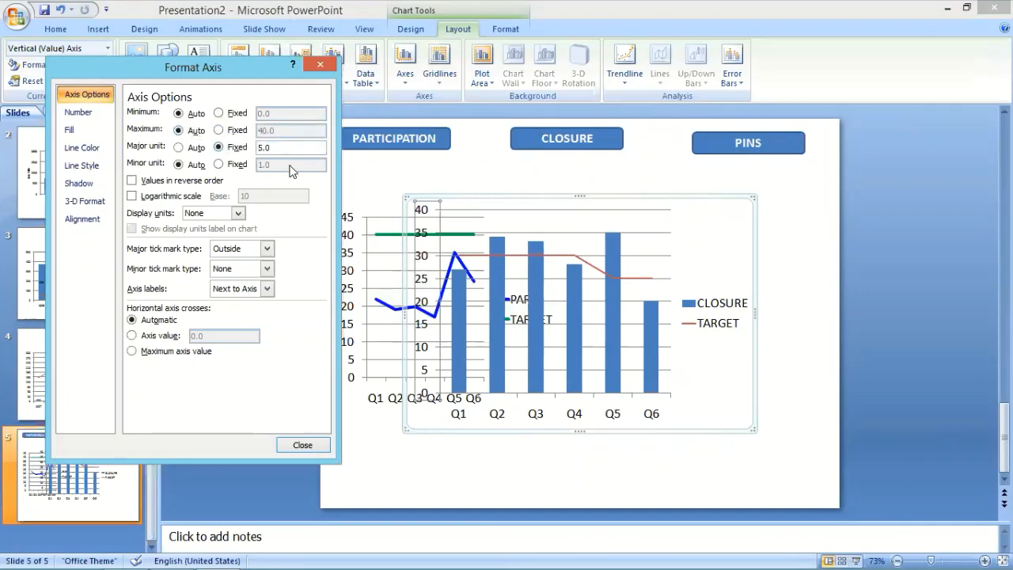
{"action": "type", "text": "10"}
{"action": "left_click", "coordinate": [301, 445]}
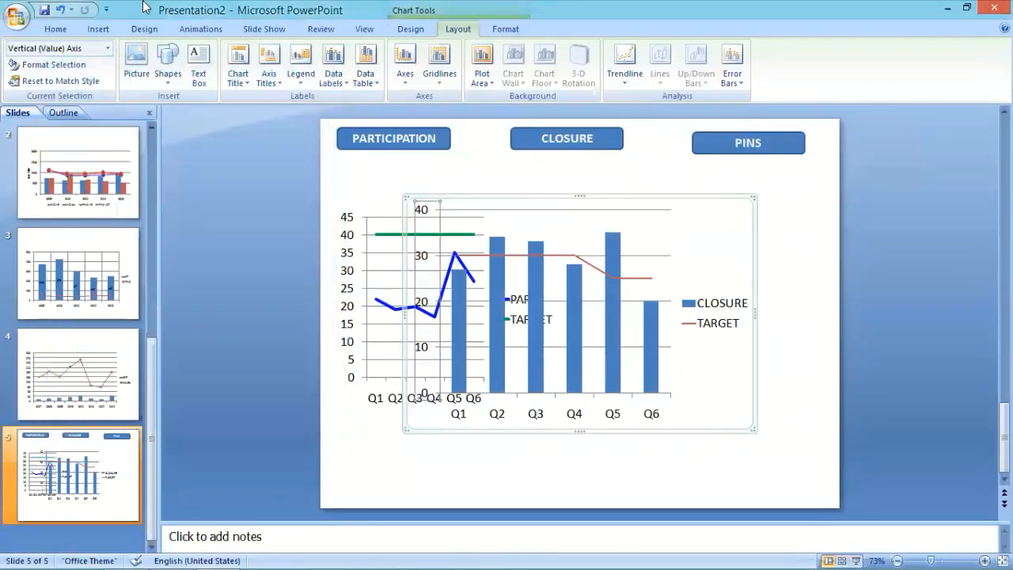
Step: Add centered data labels to the CLOSURE columns of the chart
{"action": "left_click", "coordinate": [538, 341]}
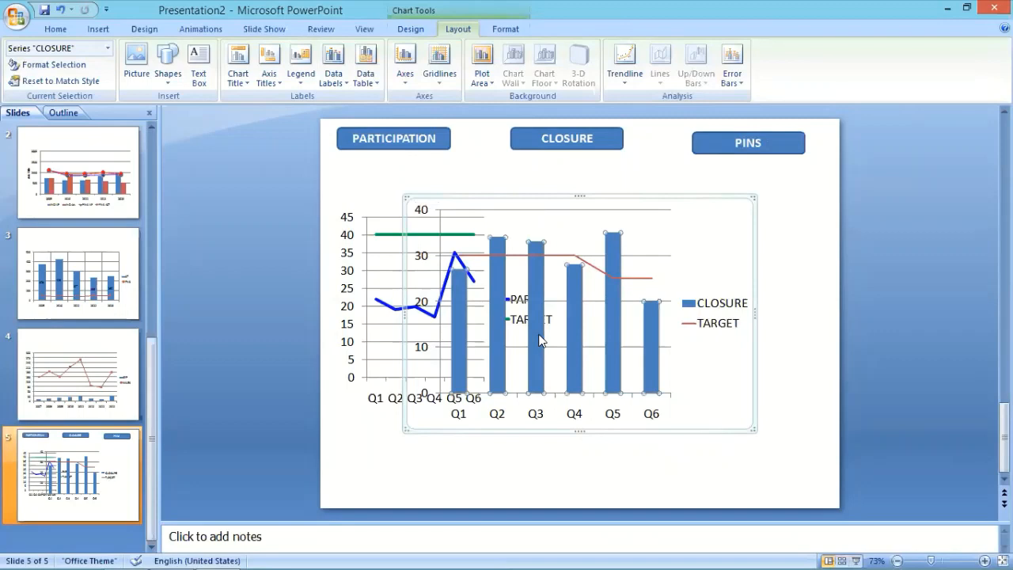
{"action": "left_click", "coordinate": [300, 67]}
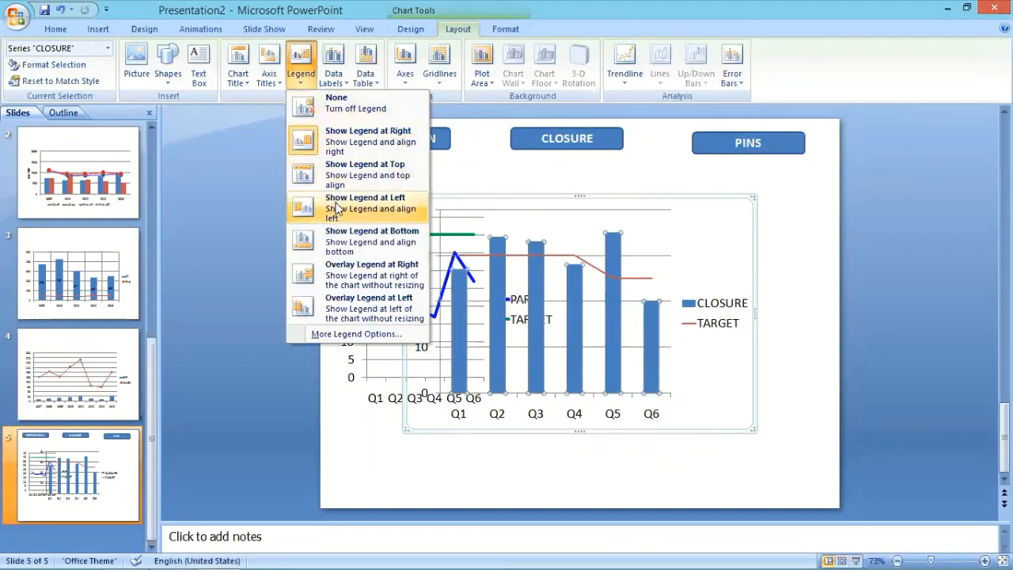
{"action": "left_click", "coordinate": [331, 73]}
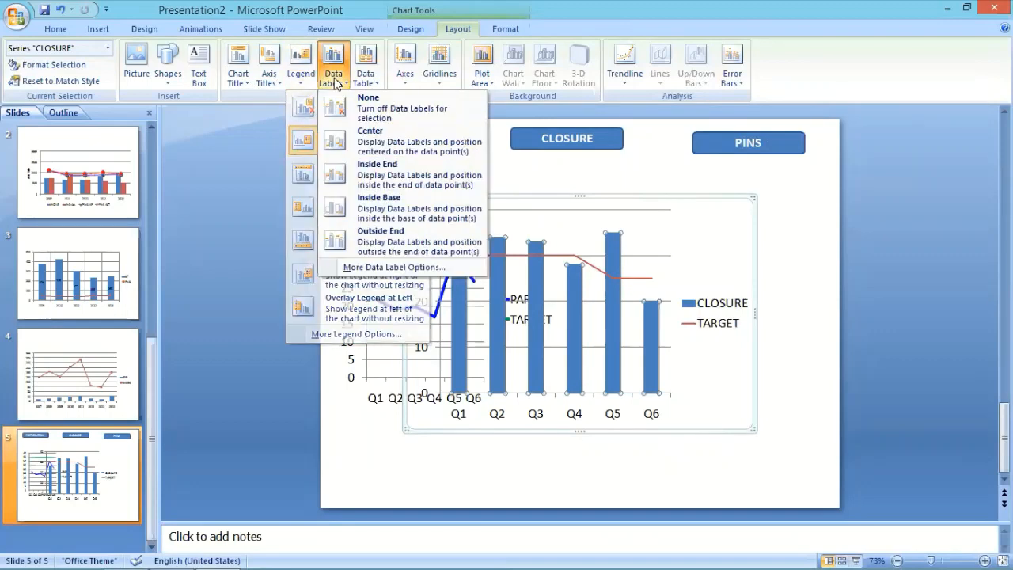
{"action": "left_click", "coordinate": [360, 140]}
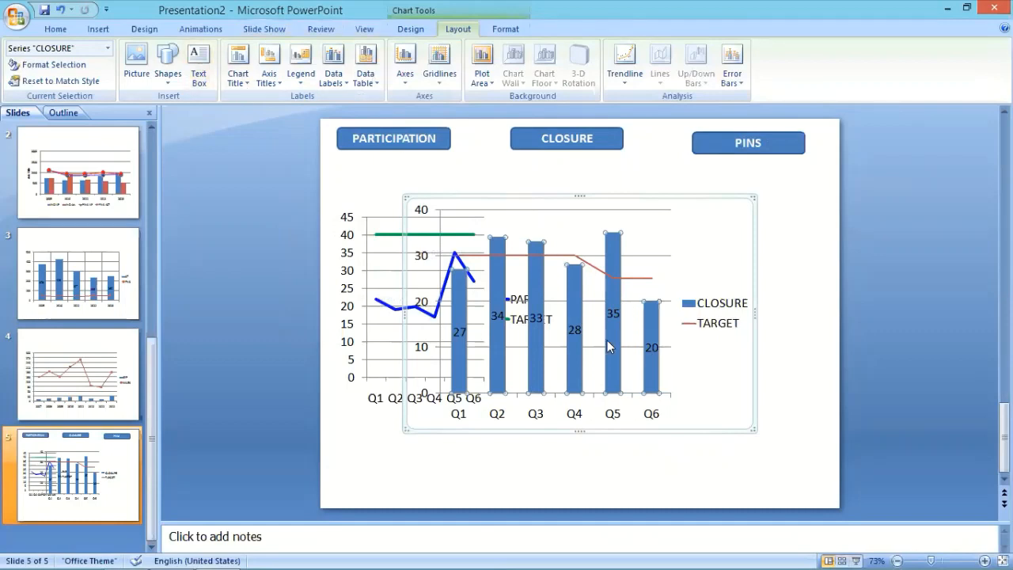
Step: Delete the closure column-and-line chart and insert a new plain line chart without markers on the slide
{"action": "left_click", "coordinate": [755, 220]}
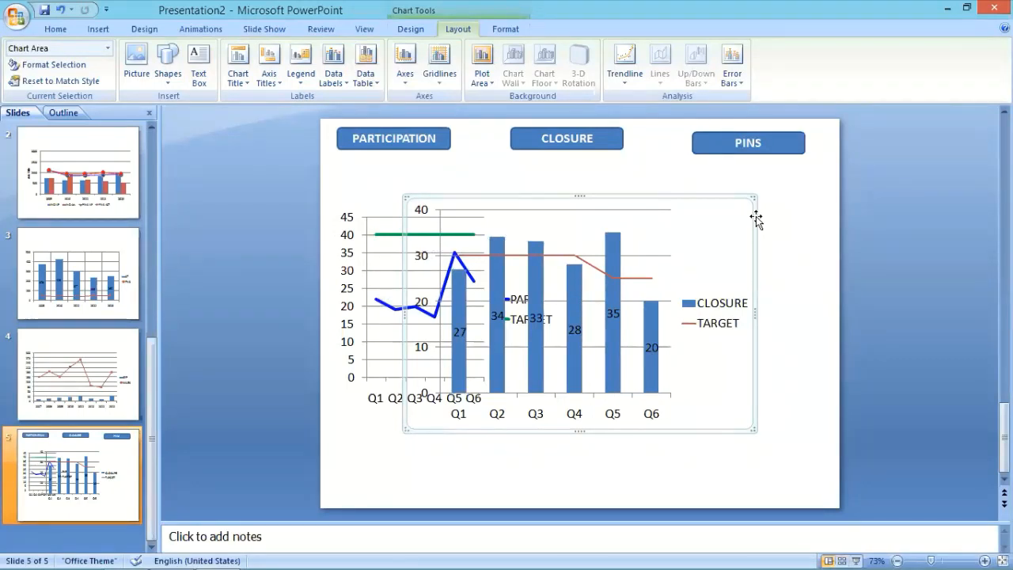
{"action": "key", "text": "Delete"}
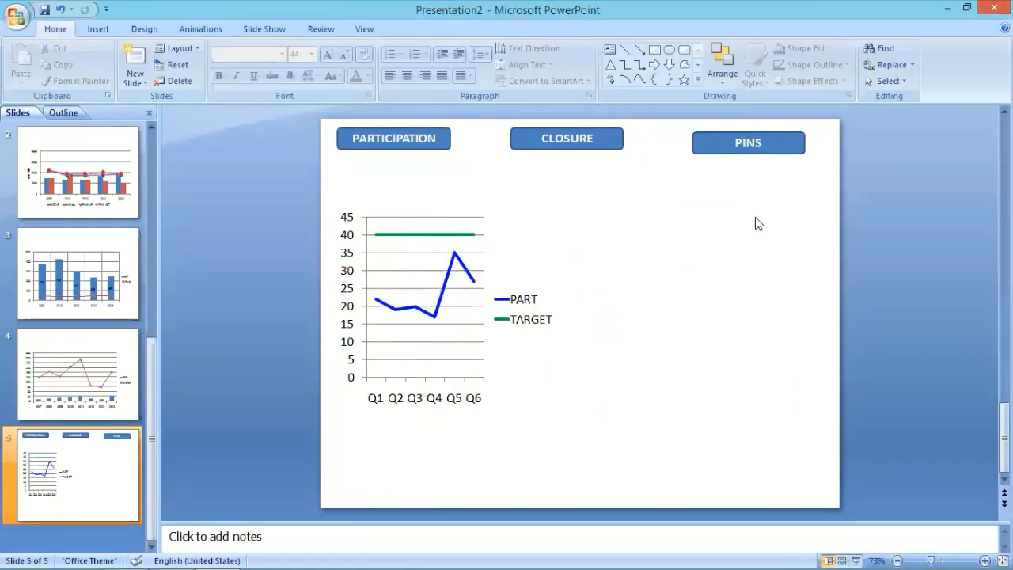
{"action": "left_click", "coordinate": [95, 30]}
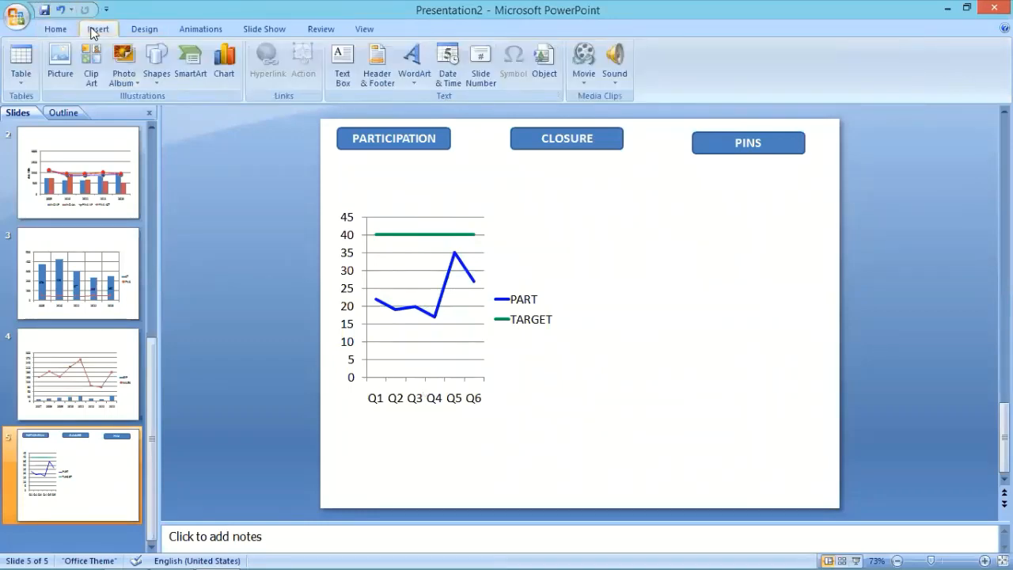
{"action": "left_click", "coordinate": [226, 67]}
{"action": "left_click", "coordinate": [371, 263]}
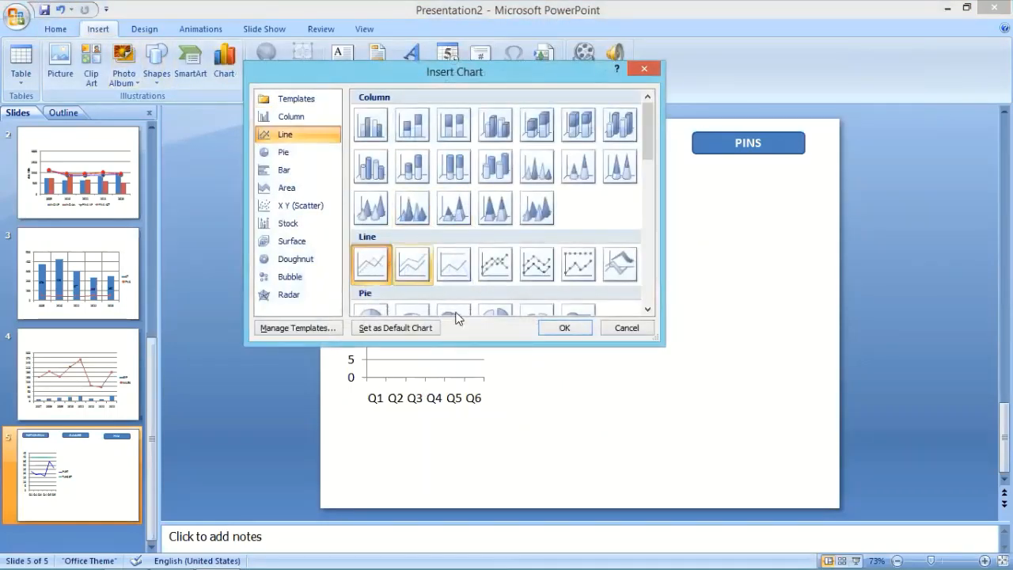
{"action": "left_click", "coordinate": [562, 331]}
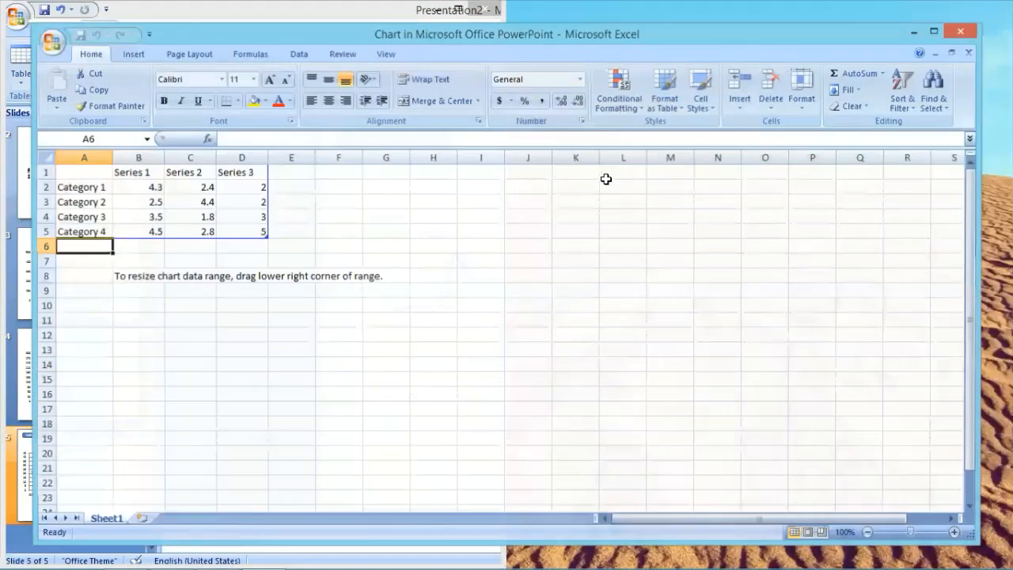
Step: Enter the category labels Q1 to Q6 in cells A2 to A7 of the new chart's data sheet
{"action": "key", "text": "Down"}
{"action": "type", "text": "Q1"}
{"action": "key", "text": "Return"}
{"action": "type", "text": "Q2"}
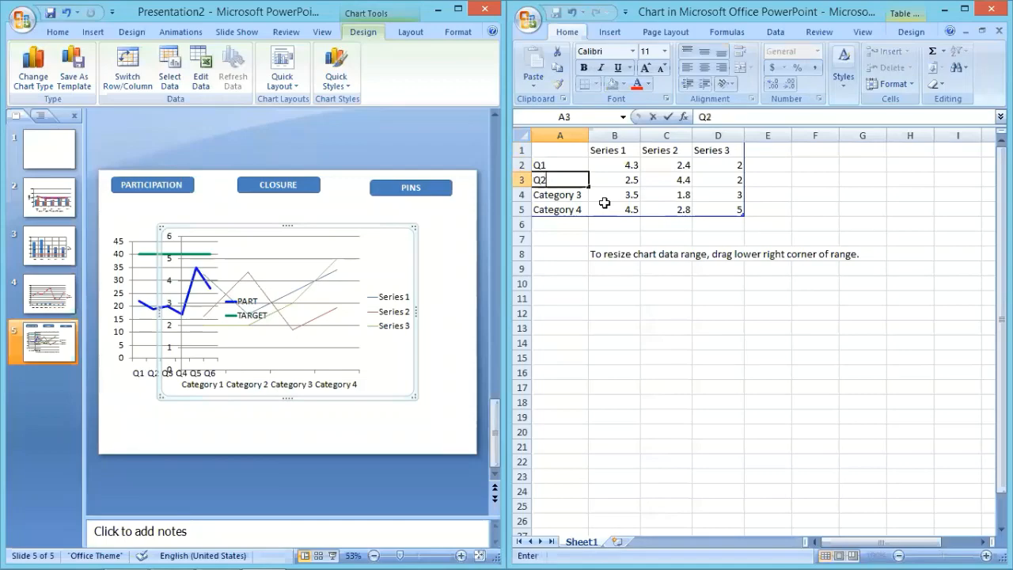
{"action": "key", "text": "Return"}
{"action": "type", "text": "Q3"}
{"action": "key", "text": "Return"}
{"action": "type", "text": "Q"}
{"action": "key", "text": "Return"}
{"action": "type", "text": "4"}
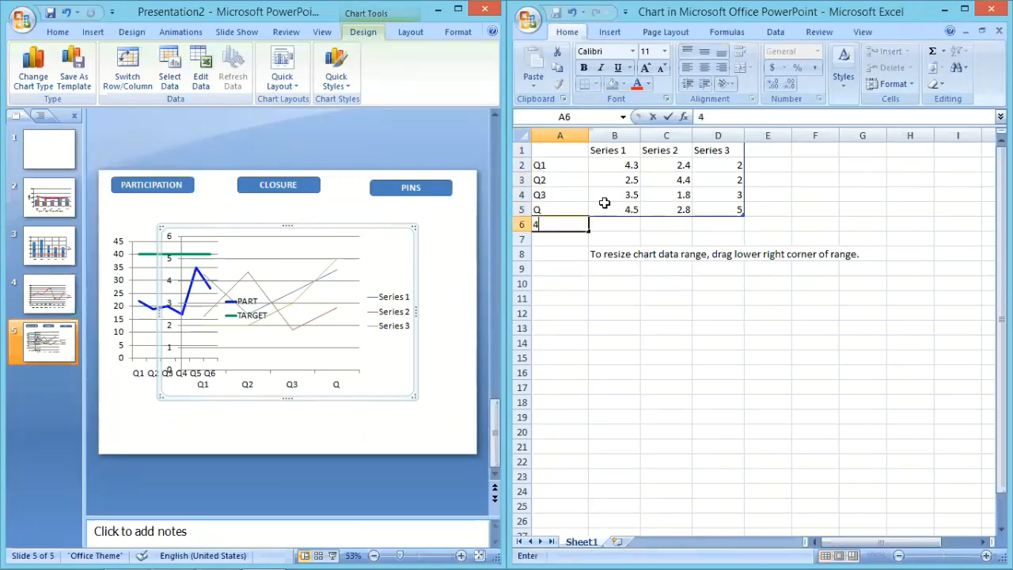
{"action": "key", "text": "Up"}
{"action": "type", "text": "Q4"}
{"action": "key", "text": "Return"}
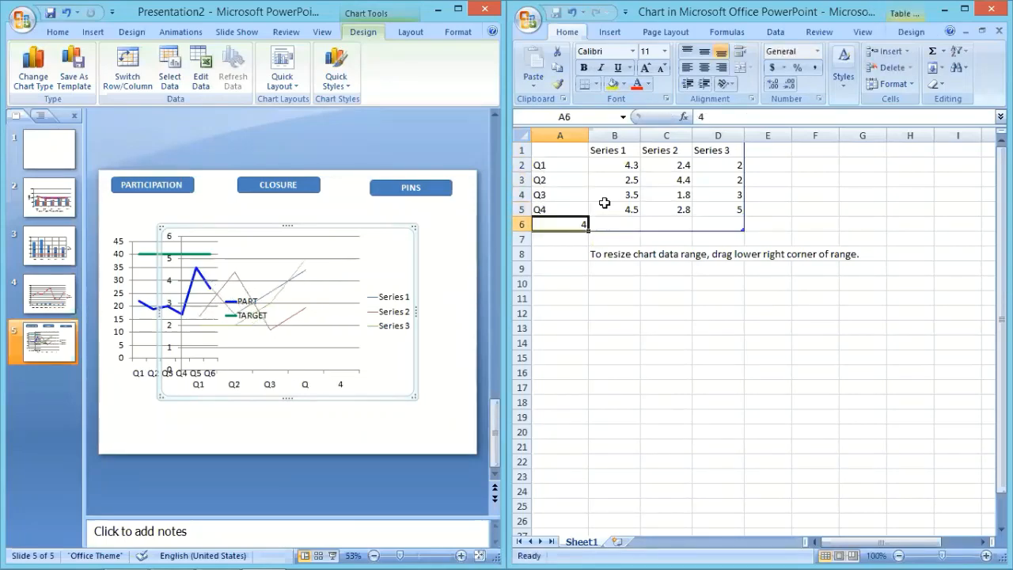
{"action": "type", "text": "Q5"}
{"action": "key", "text": "Return"}
{"action": "type", "text": "Q"}
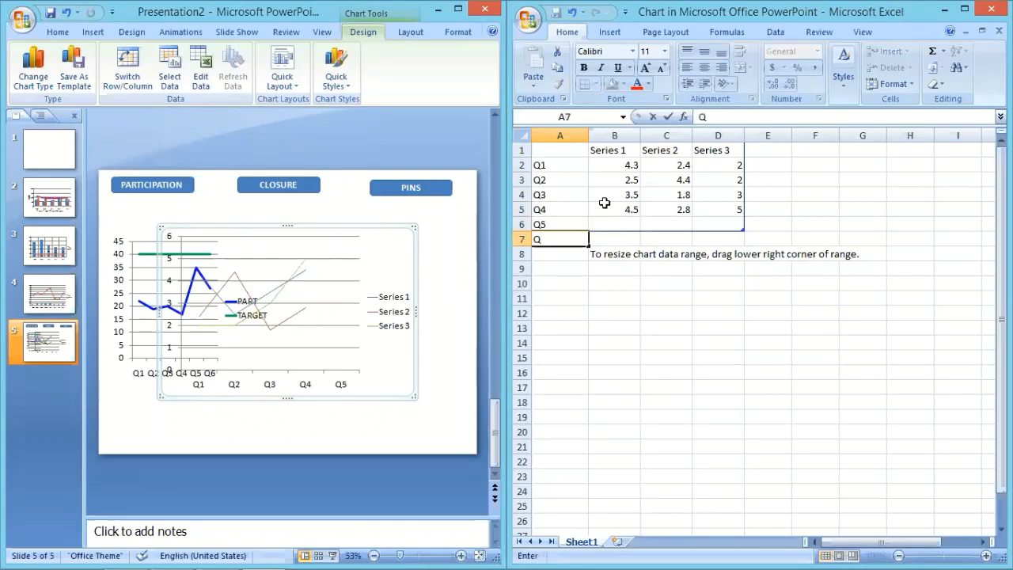
{"action": "type", "text": "6"}
{"action": "key", "text": "Return"}
Step: Name the first two series CLOSURE and TARGET and shrink the chart data range to exclude Series 3
{"action": "left_click", "coordinate": [614, 153]}
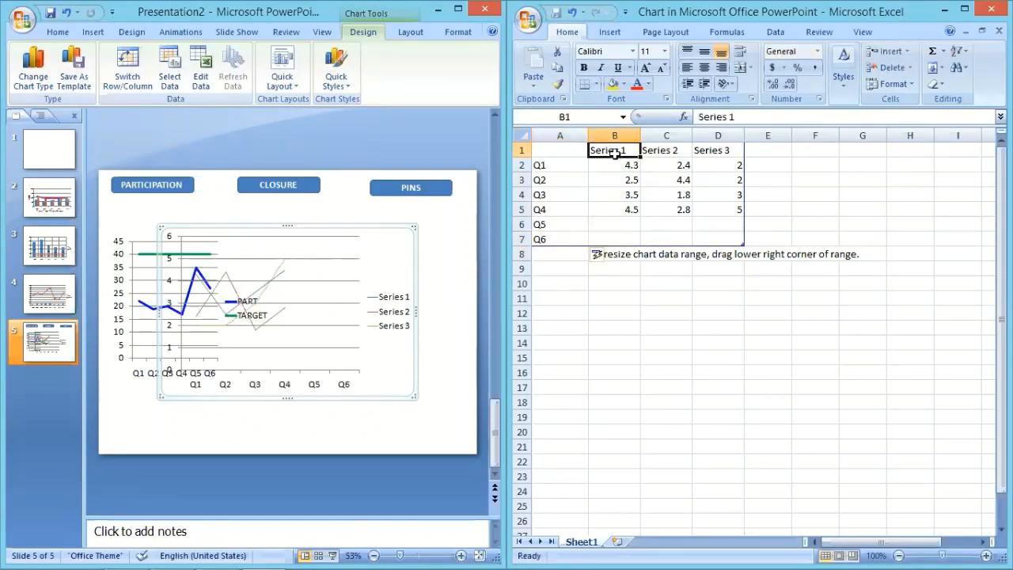
{"action": "type", "text": "CLOSURE"}
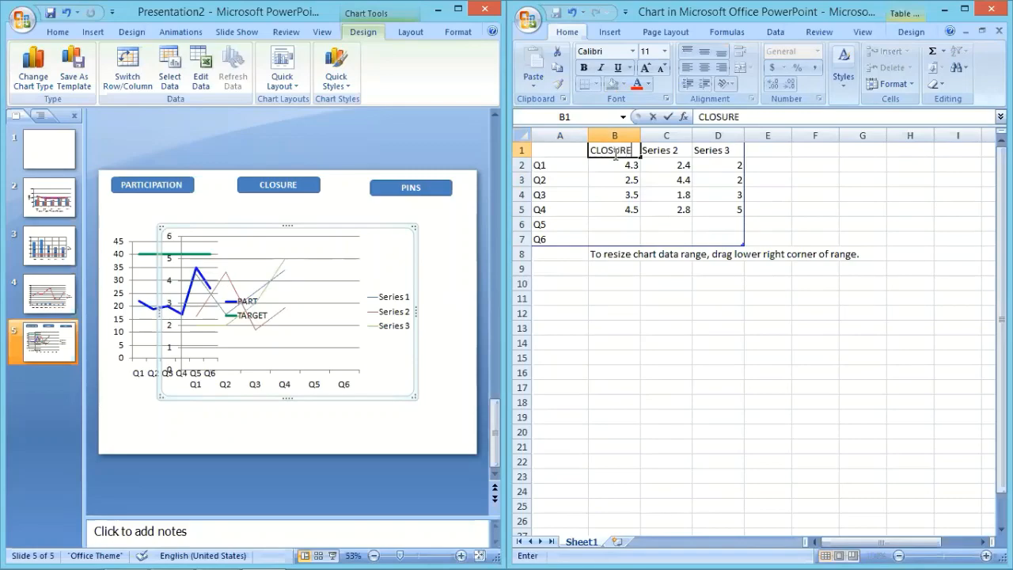
{"action": "key", "text": "Tab"}
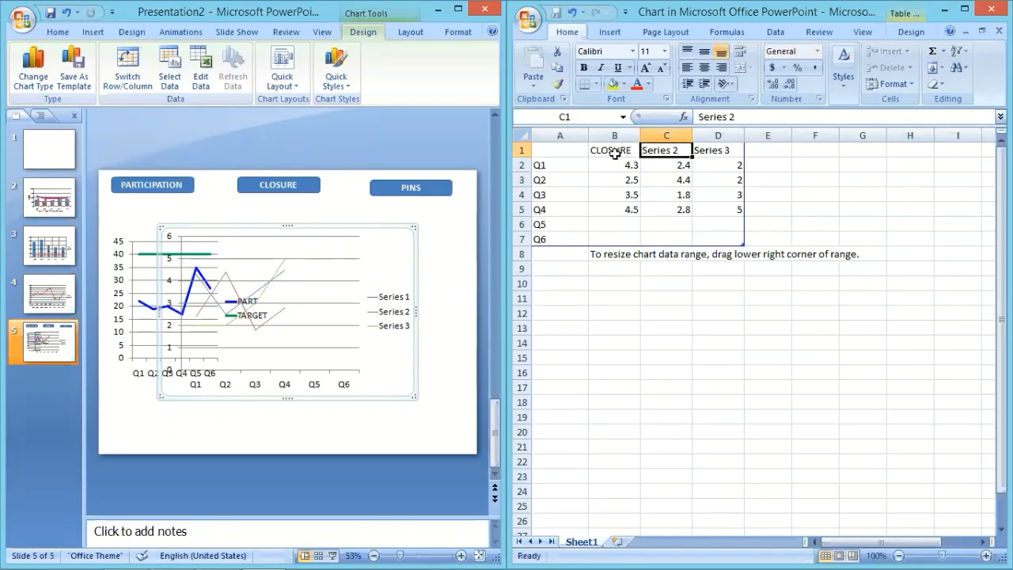
{"action": "type", "text": "TARGET"}
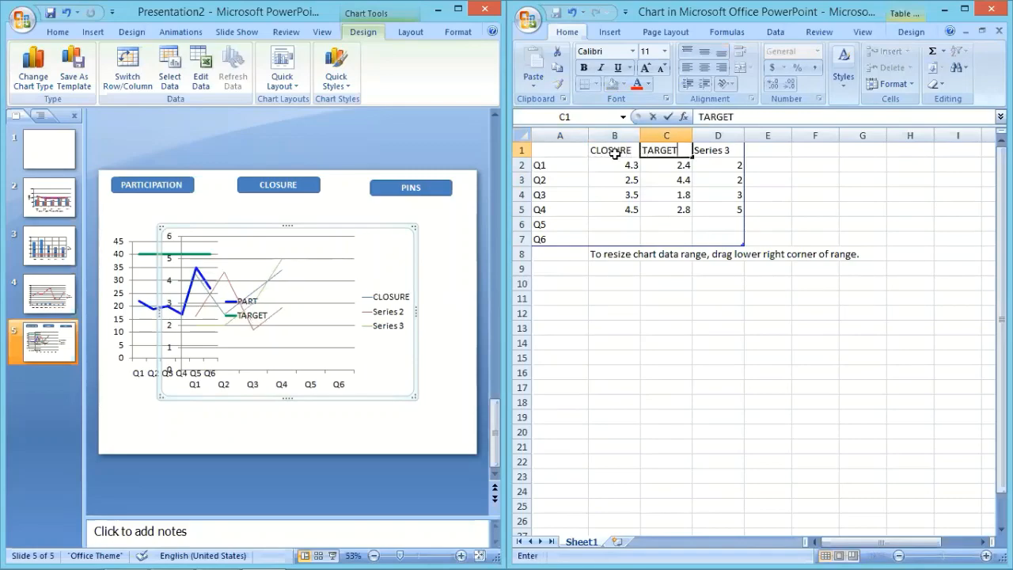
{"action": "key", "text": "Return"}
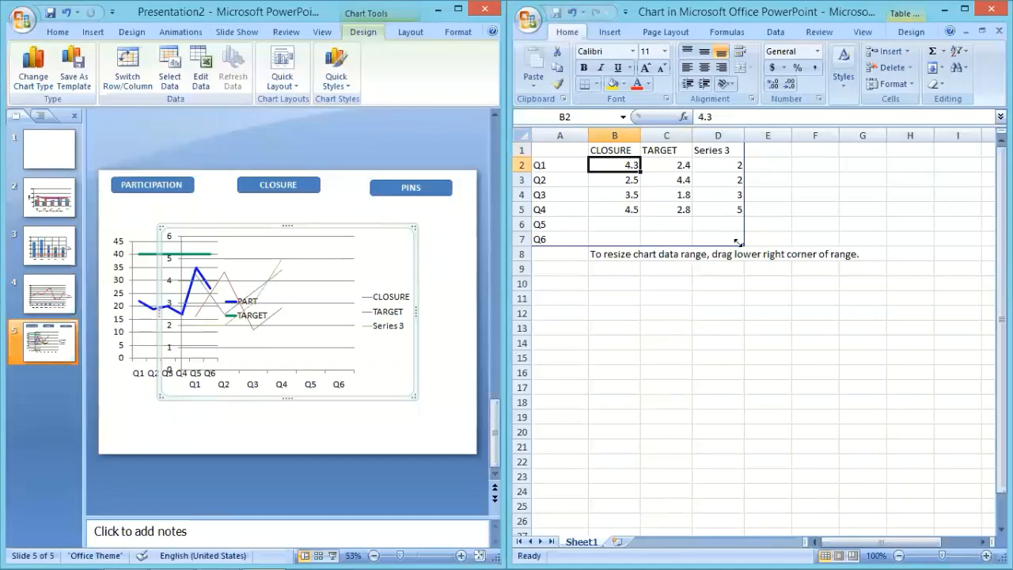
{"action": "left_click_drag", "start_coordinate": [740, 244], "coordinate": [691, 244]}
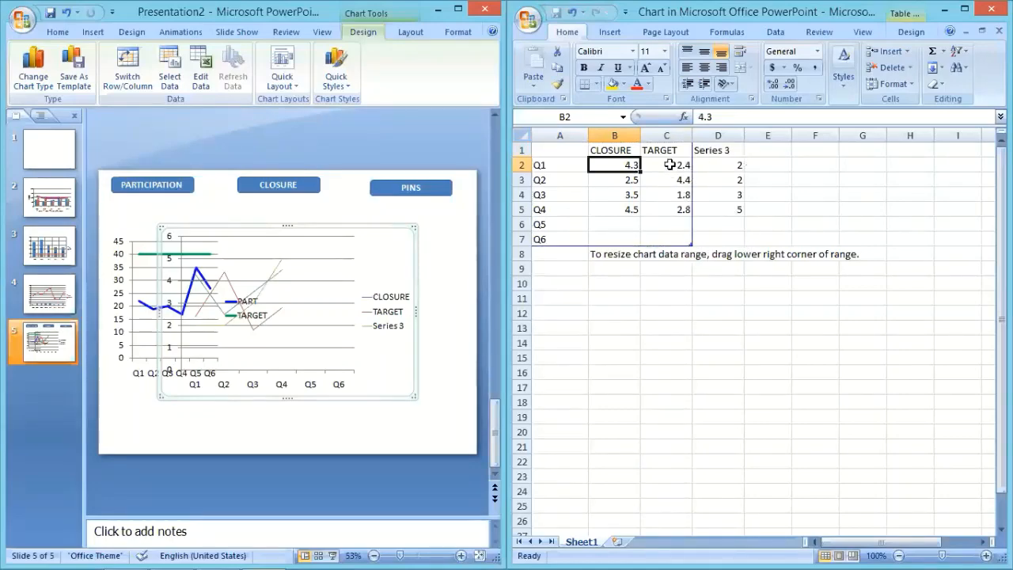
Step: Enter the TARGET values: 30 for Q1 to Q4 and 25 for Q5 and Q6
{"action": "left_click", "coordinate": [679, 164]}
{"action": "type", "text": "30"}
{"action": "key", "text": "Return"}
{"action": "type", "text": "30"}
{"action": "key", "text": "Return"}
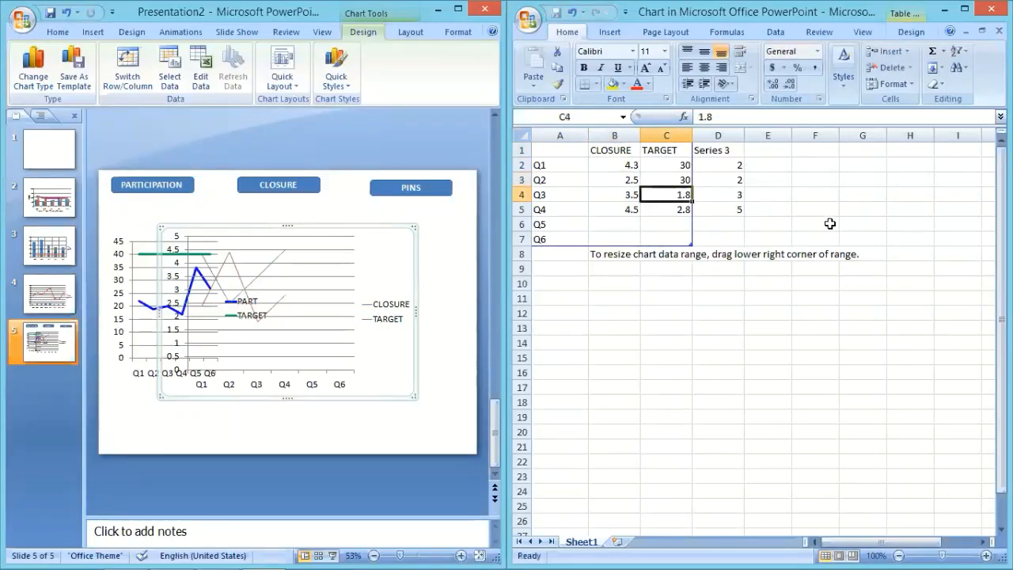
{"action": "type", "text": "30"}
{"action": "key", "text": "Return"}
{"action": "type", "text": "30"}
{"action": "key", "text": "Return"}
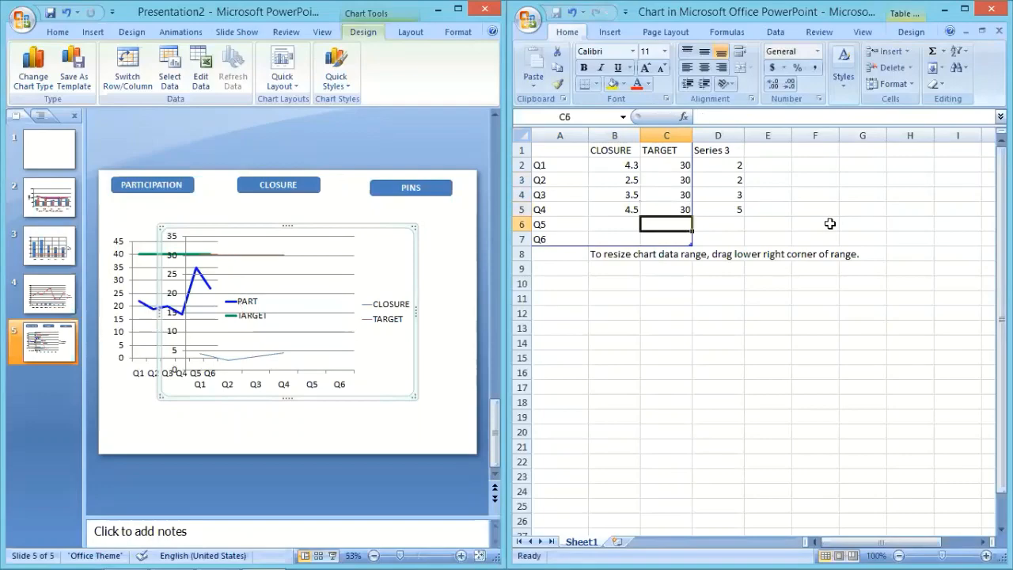
{"action": "type", "text": "25"}
{"action": "key", "text": "Return"}
{"action": "type", "text": "25"}
{"action": "key", "text": "Return"}
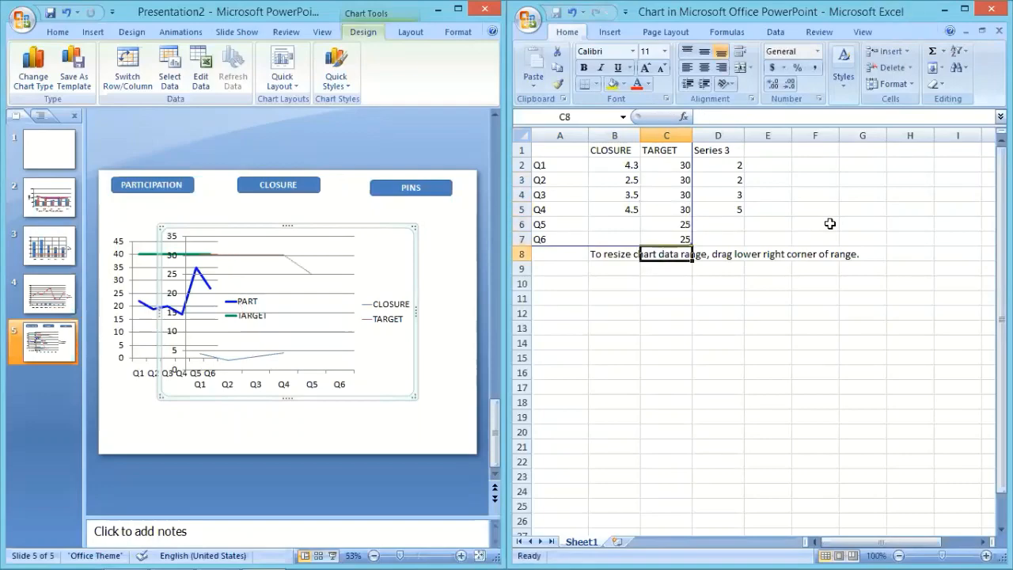
Step: Enter the CLOSURE values 28, 34, 34, 27, 36 and 20 for Q1 to Q6 and close the chart's data sheet
{"action": "left_click_drag", "start_coordinate": [620, 168], "coordinate": [622, 238]}
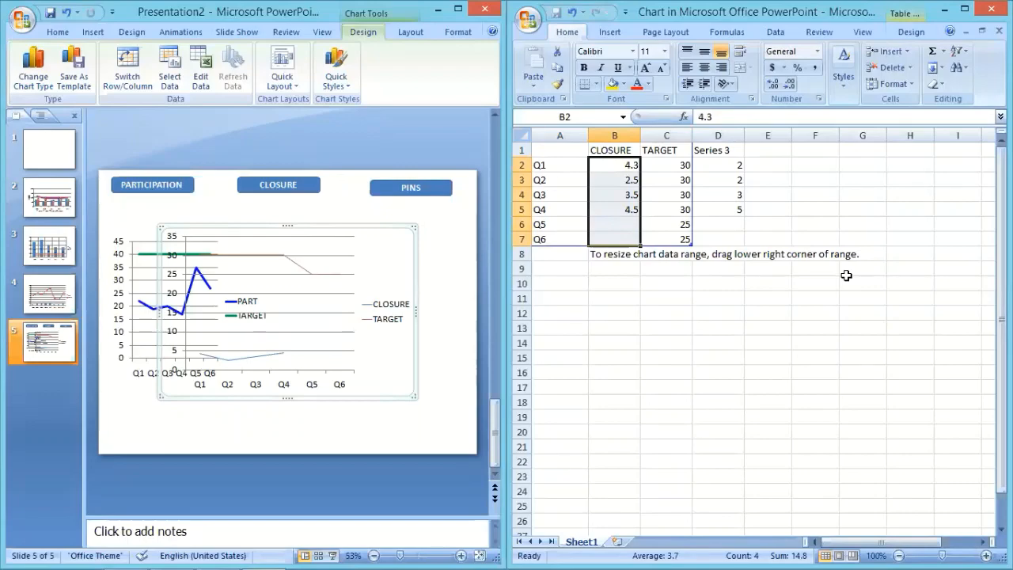
{"action": "type", "text": "28"}
{"action": "key", "text": "Return"}
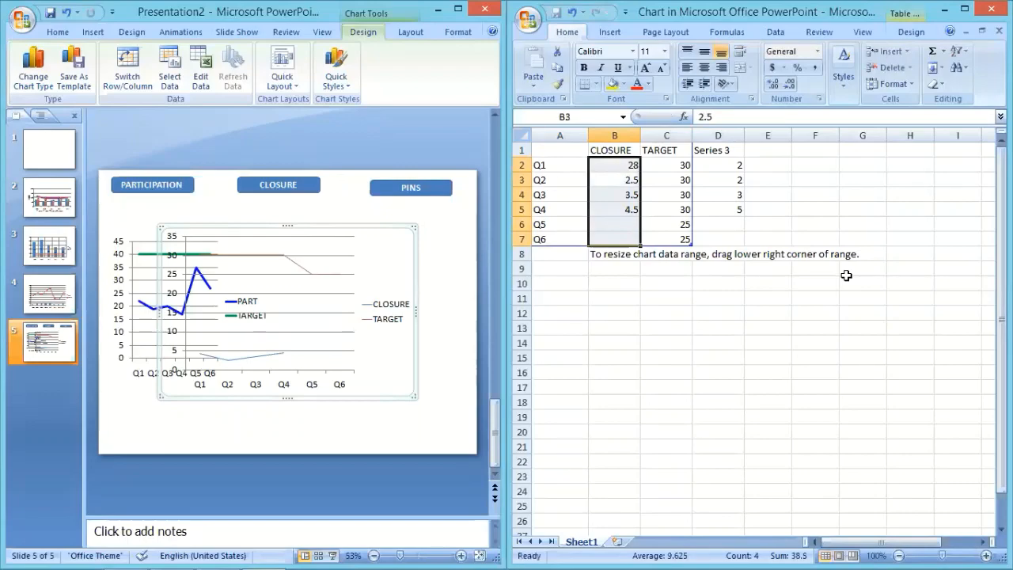
{"action": "type", "text": "34"}
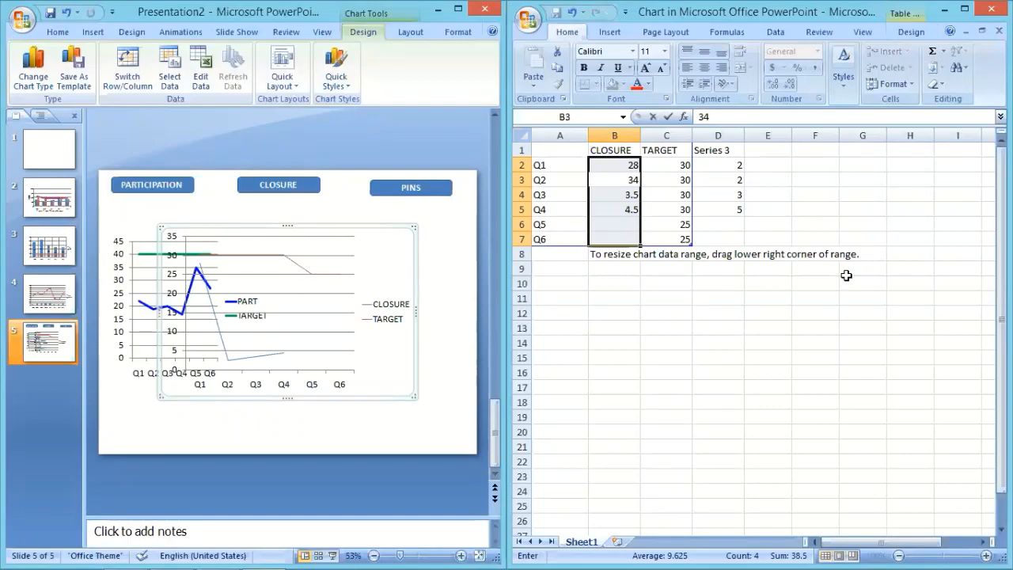
{"action": "key", "text": "Return"}
{"action": "type", "text": "34"}
{"action": "key", "text": "Return"}
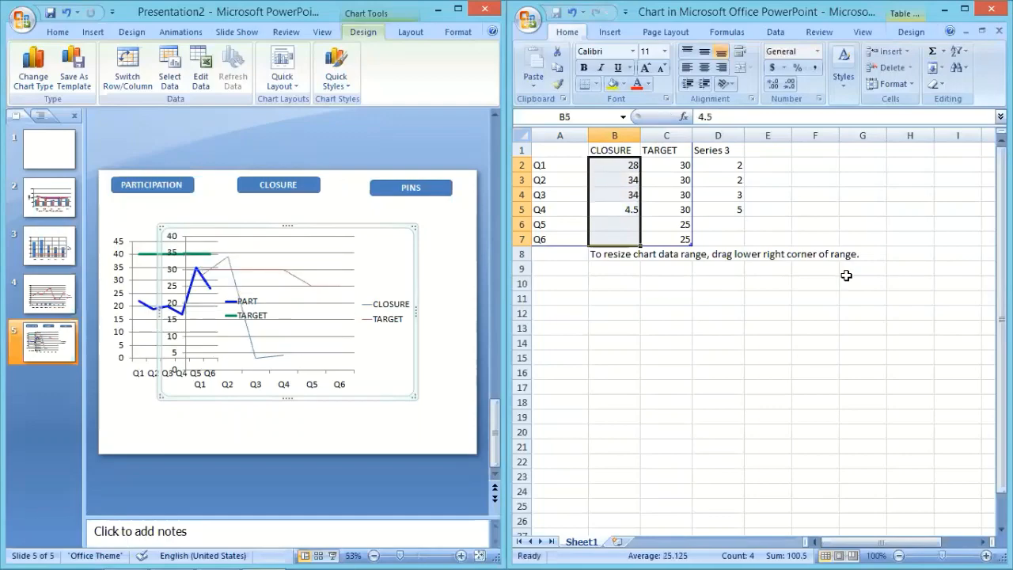
{"action": "type", "text": "27"}
{"action": "key", "text": "Return"}
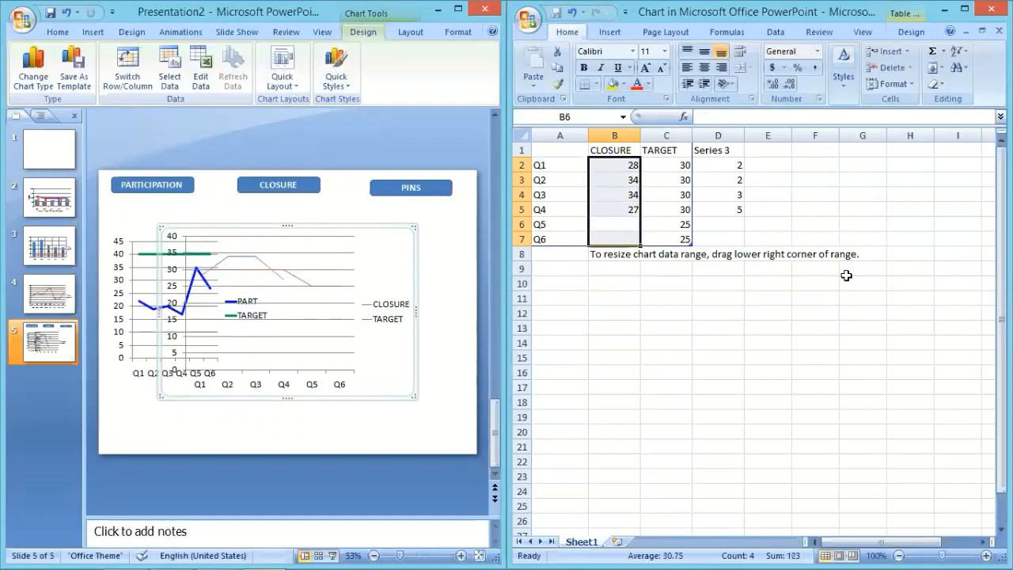
{"action": "type", "text": "3"}
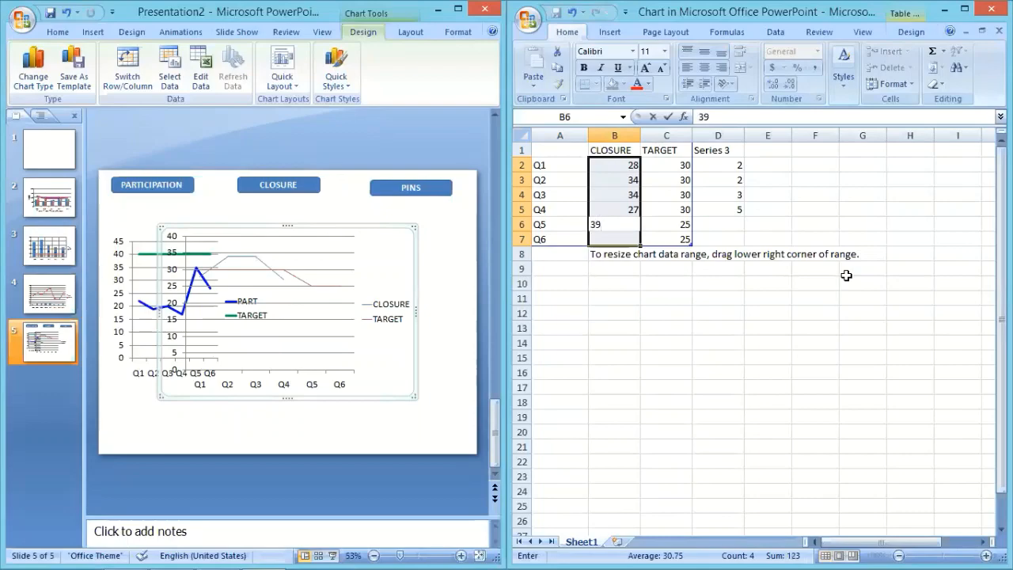
{"action": "type", "text": "9"}
{"action": "key", "text": "BackSpace"}
{"action": "type", "text": "6"}
{"action": "key", "text": "Return"}
{"action": "type", "text": "20"}
{"action": "key", "text": "Return"}
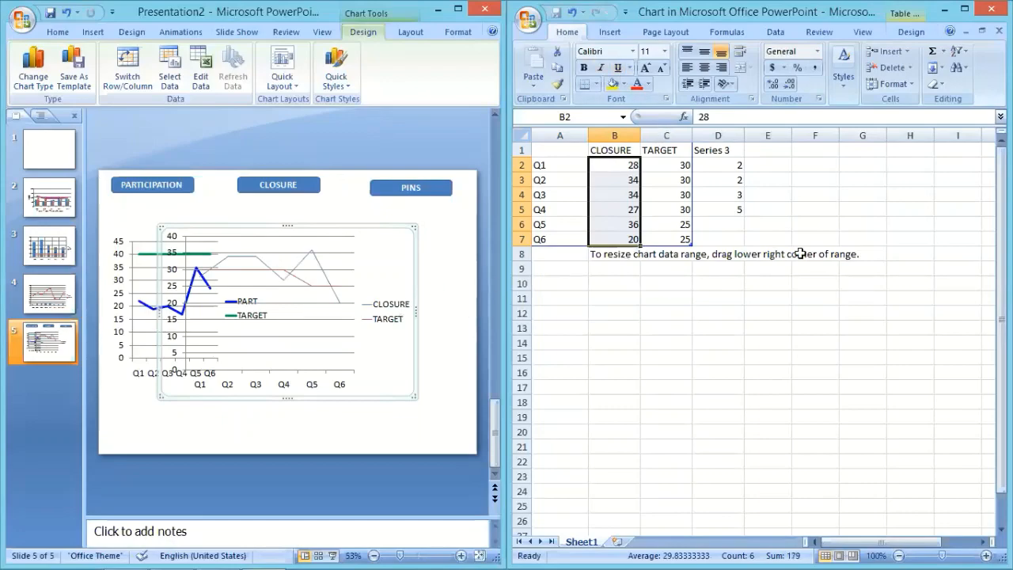
{"action": "left_click", "coordinate": [993, 8]}
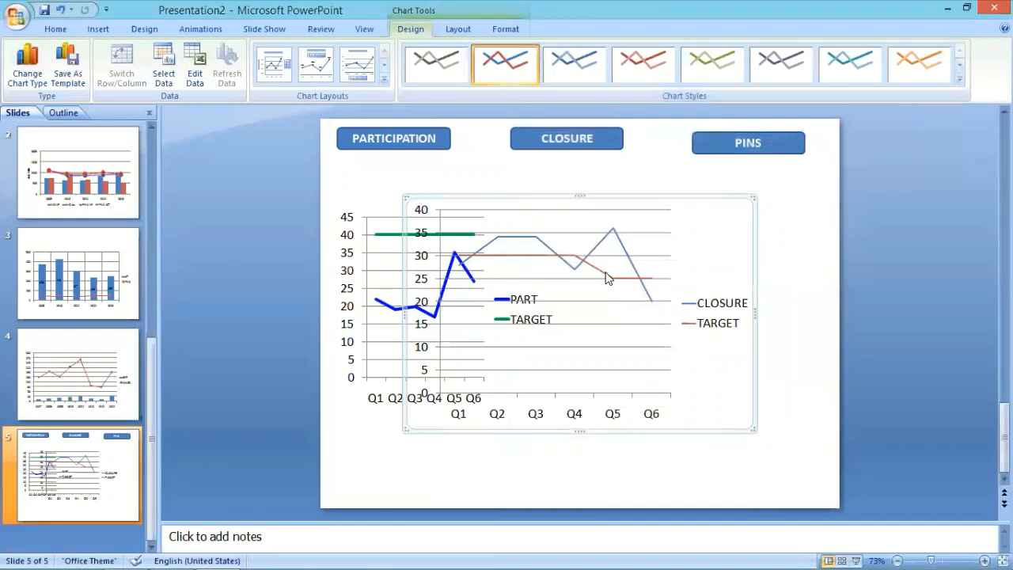
Step: Thicken the closure chart's TARGET line, colour it green, and apply the chart layout with a title, data labels and an upper legend
{"action": "right_click", "coordinate": [607, 277]}
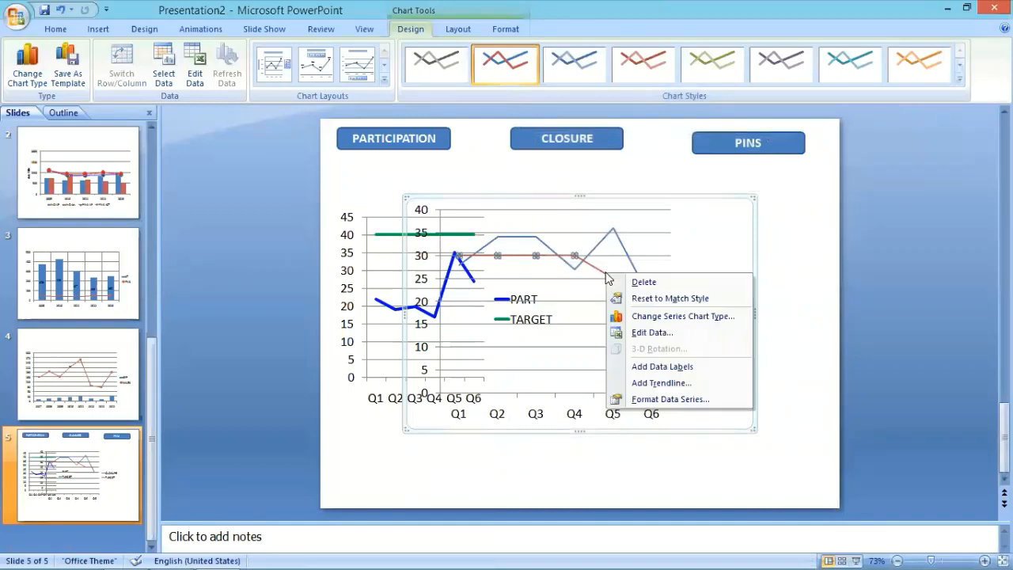
{"action": "left_click", "coordinate": [657, 403]}
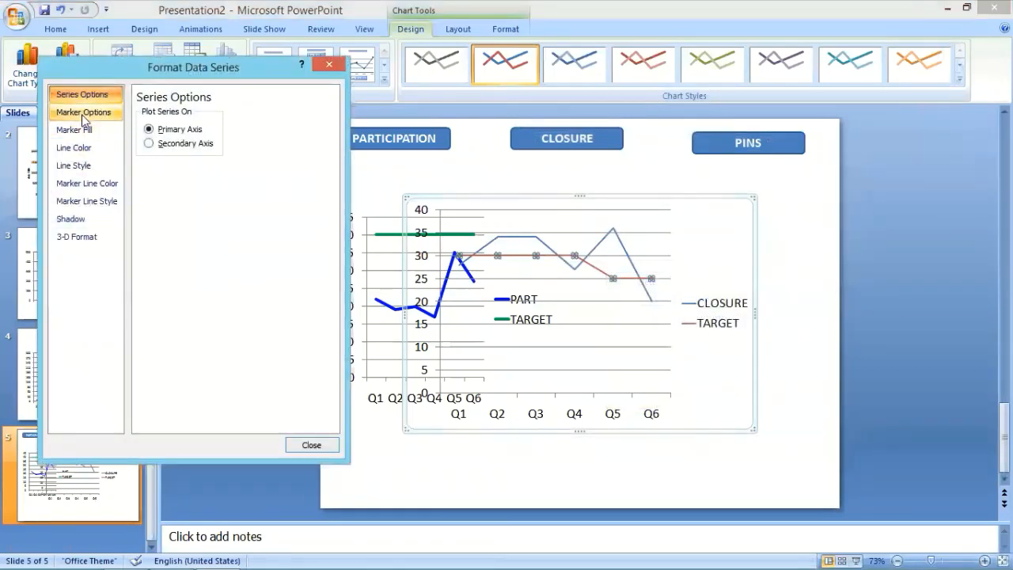
{"action": "left_click", "coordinate": [79, 166]}
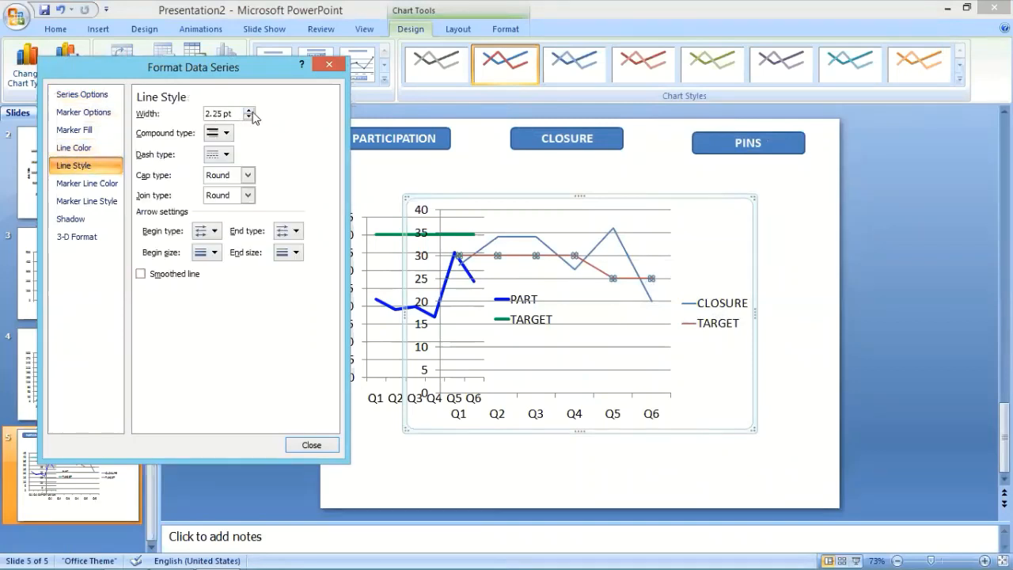
{"action": "left_click", "coordinate": [248, 111]}
{"action": "left_click", "coordinate": [248, 111]}
{"action": "left_click", "coordinate": [248, 112]}
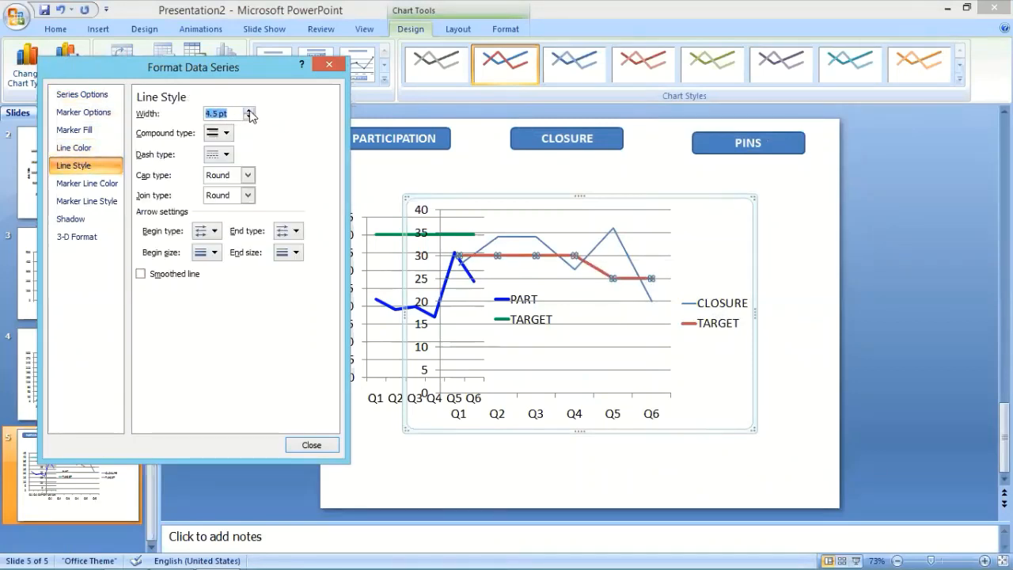
{"action": "left_click", "coordinate": [248, 111]}
{"action": "left_click", "coordinate": [73, 147]}
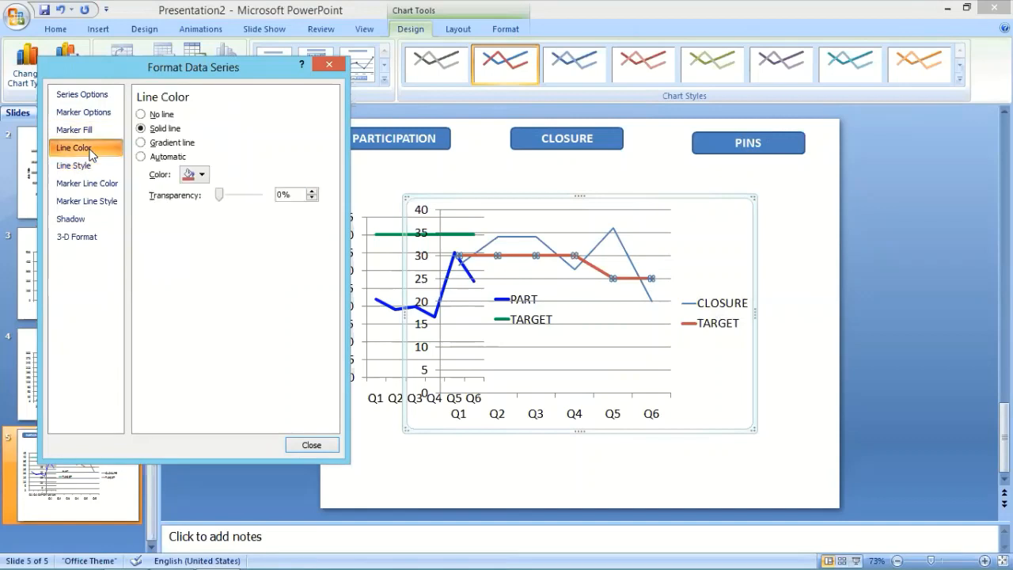
{"action": "left_click", "coordinate": [193, 174]}
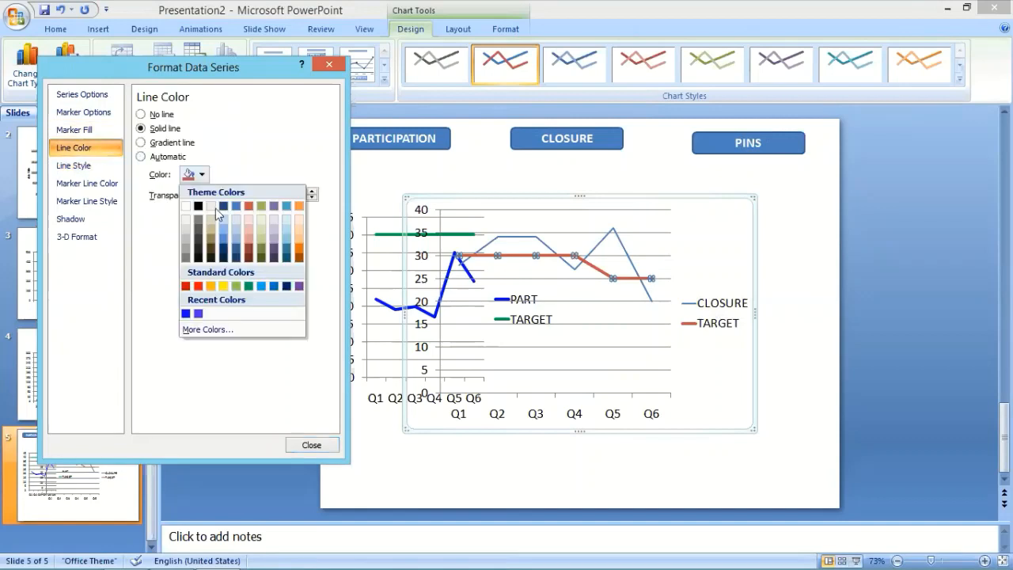
{"action": "left_click", "coordinate": [247, 286]}
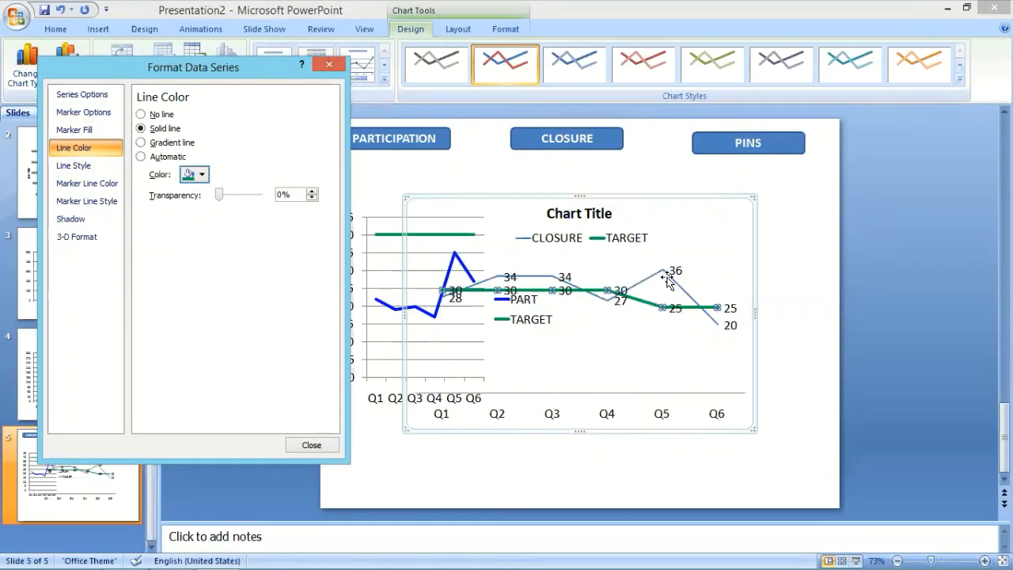
Step: Format the CLOSURE series as a solid orange line with a width of 5.5 pt
{"action": "right_click", "coordinate": [658, 277]}
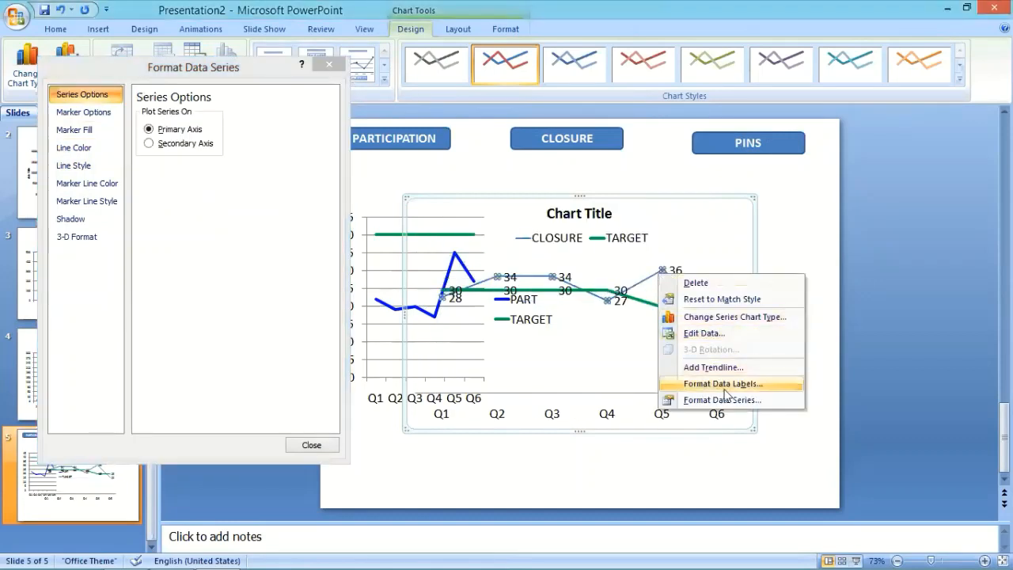
{"action": "left_click", "coordinate": [696, 399]}
{"action": "left_click", "coordinate": [103, 149]}
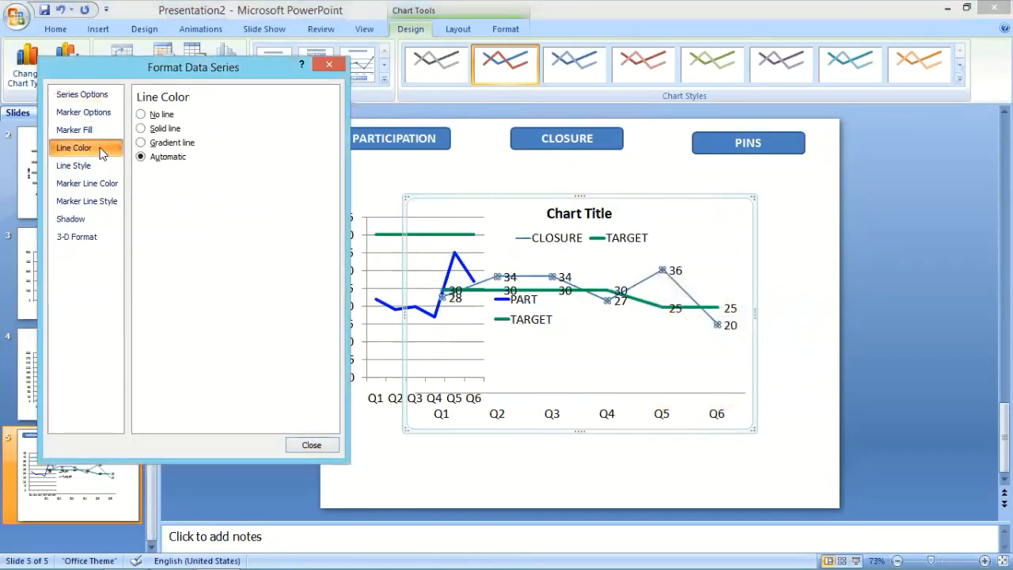
{"action": "left_click", "coordinate": [155, 128]}
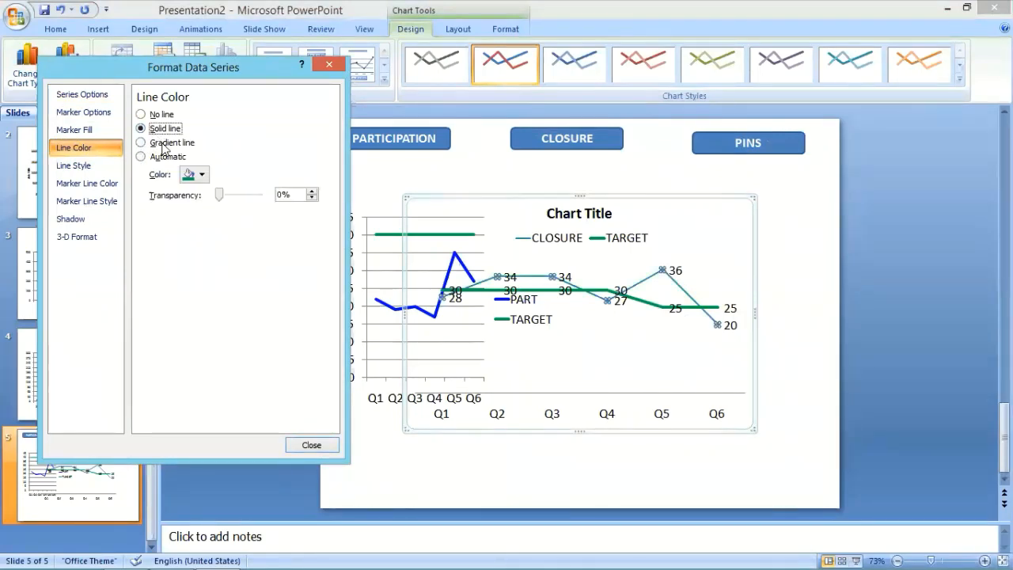
{"action": "left_click", "coordinate": [198, 175]}
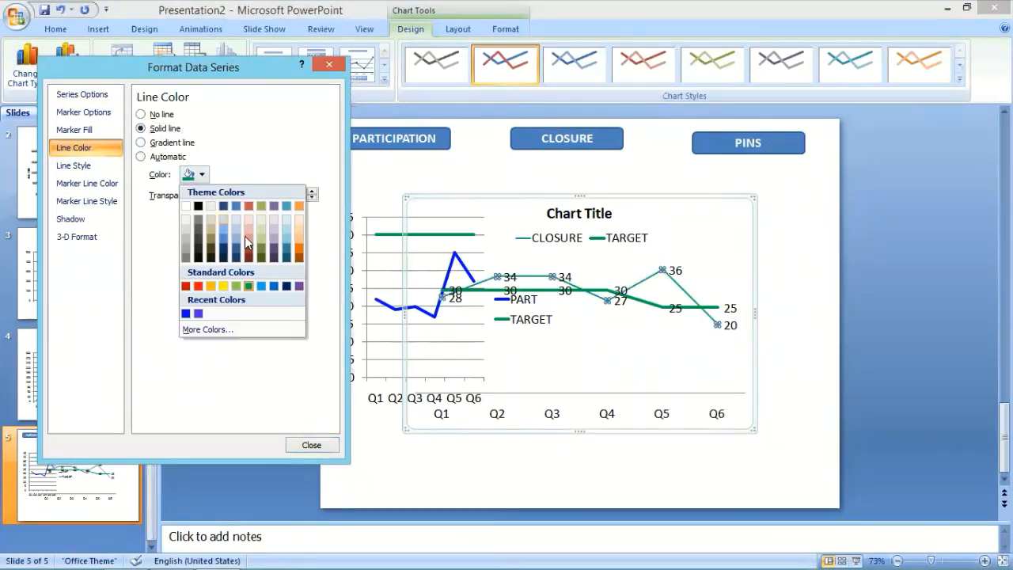
{"action": "left_click", "coordinate": [221, 285]}
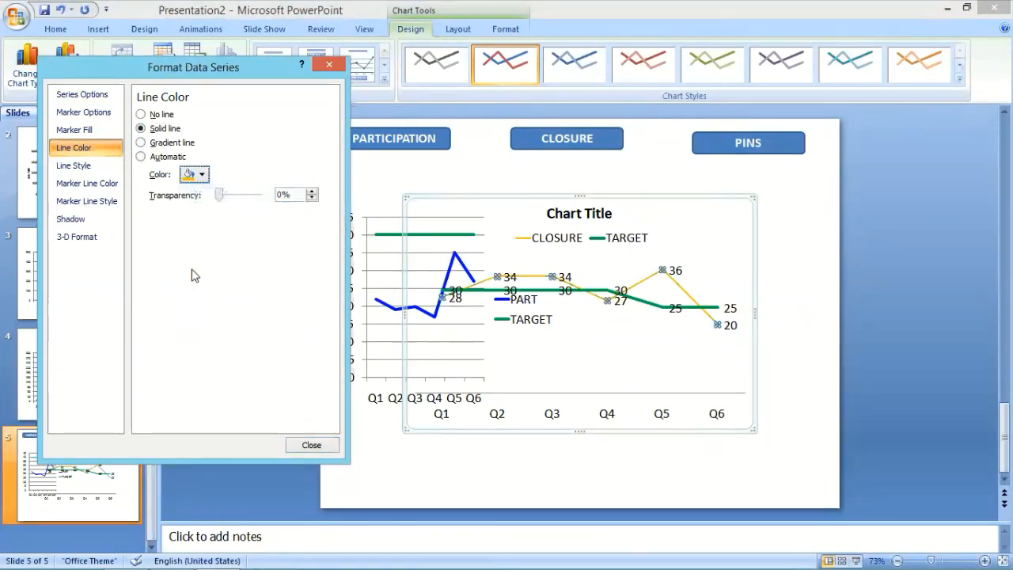
{"action": "left_click", "coordinate": [75, 165]}
{"action": "left_click", "coordinate": [248, 111]}
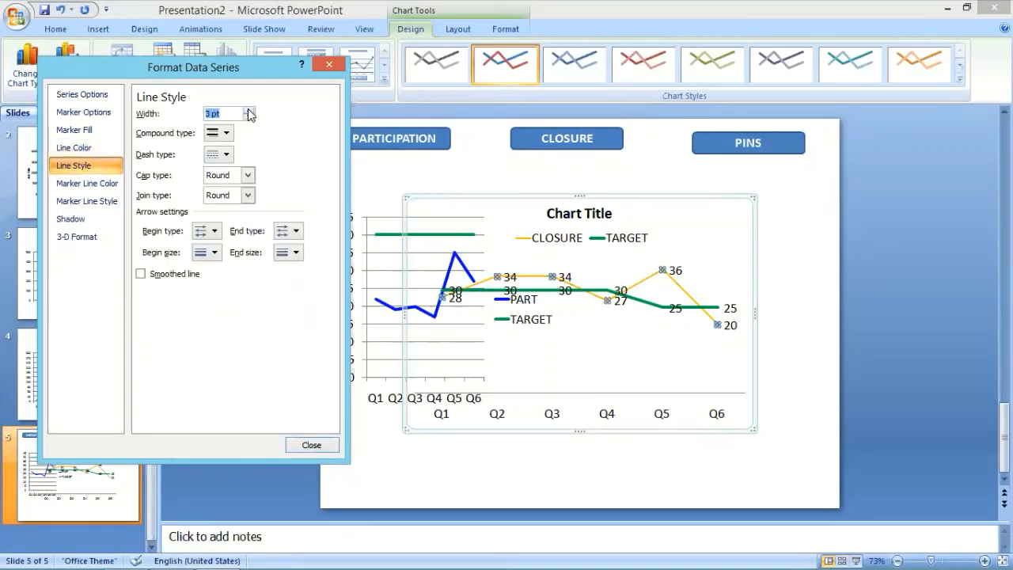
{"action": "left_click", "coordinate": [248, 110]}
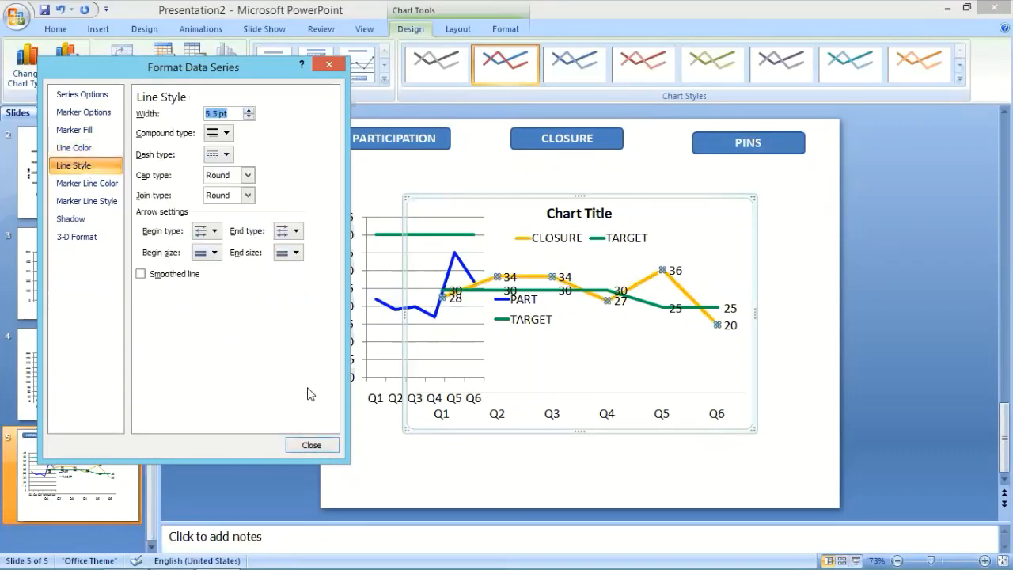
{"action": "left_click_drag", "start_coordinate": [329, 444], "coordinate": [264, 343]}
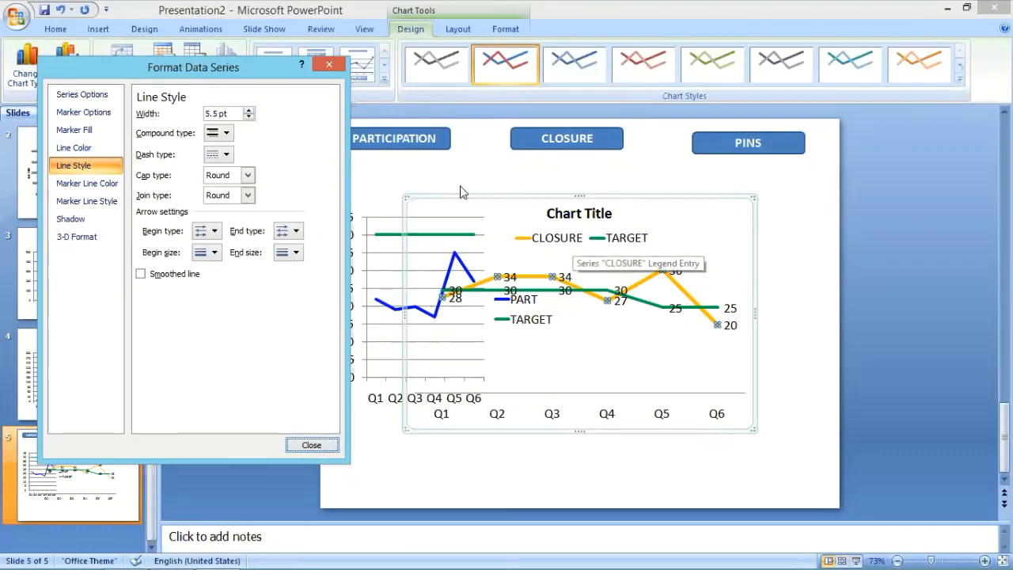
{"action": "key", "text": "Escape"}
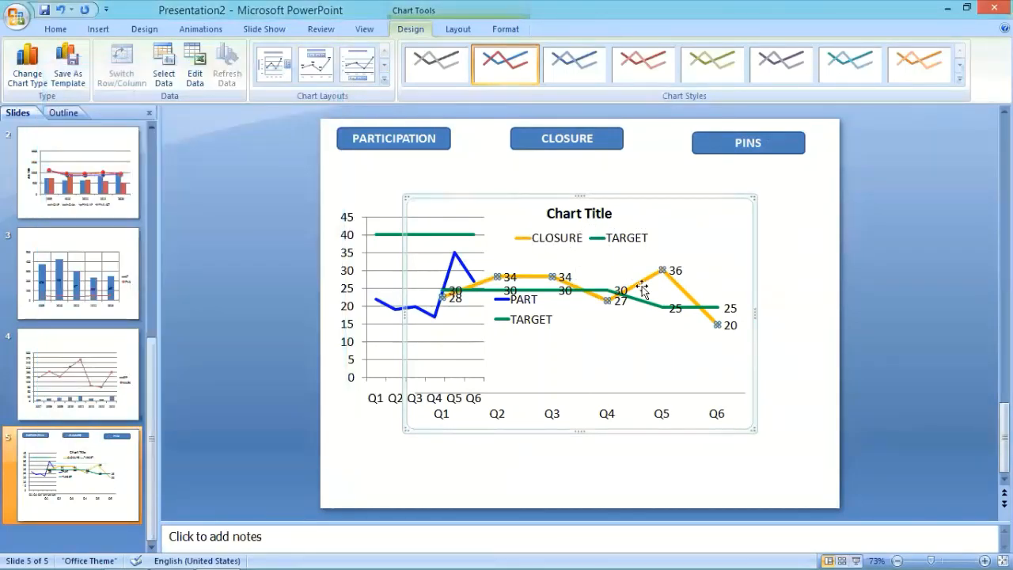
Step: Shrink the closure chart and place it beside the participation chart, and narrow the participation chart to reduce their overlap
{"action": "left_click_drag", "start_coordinate": [752, 430], "coordinate": [629, 380]}
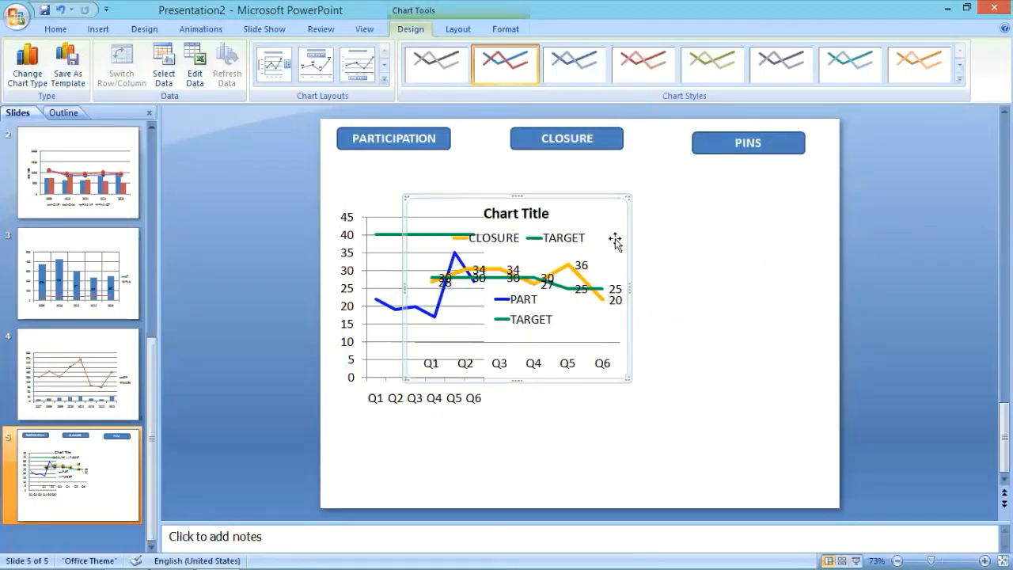
{"action": "left_click_drag", "start_coordinate": [627, 242], "coordinate": [662, 242]}
{"action": "left_click_drag", "start_coordinate": [692, 246], "coordinate": [729, 265]}
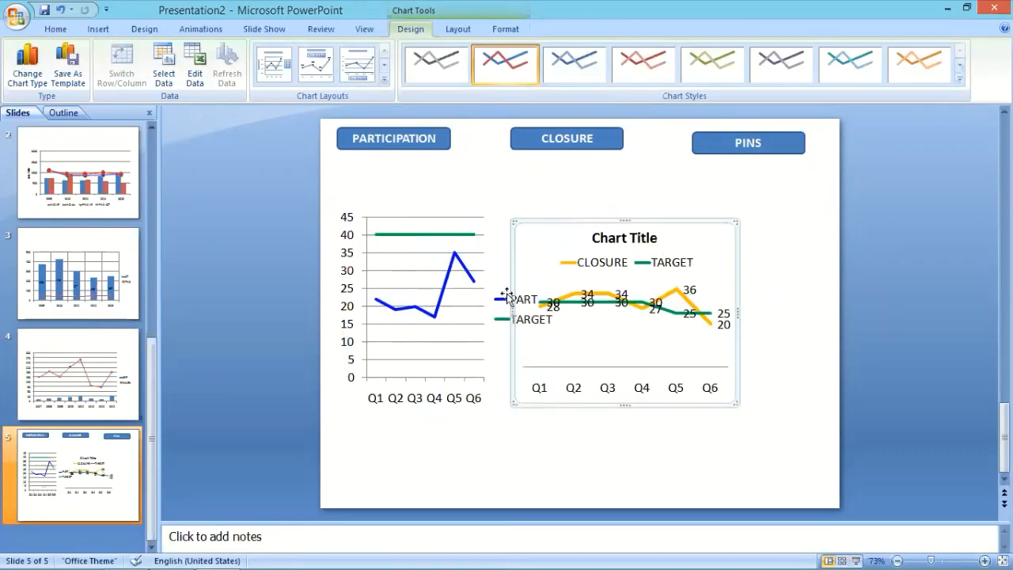
{"action": "left_click", "coordinate": [397, 218]}
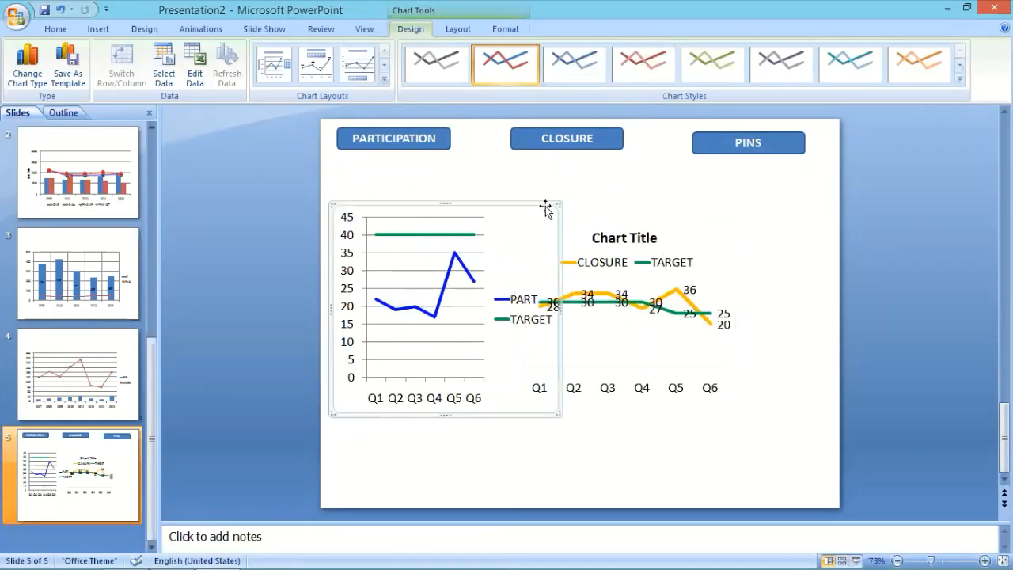
{"action": "left_click_drag", "start_coordinate": [558, 203], "coordinate": [531, 204]}
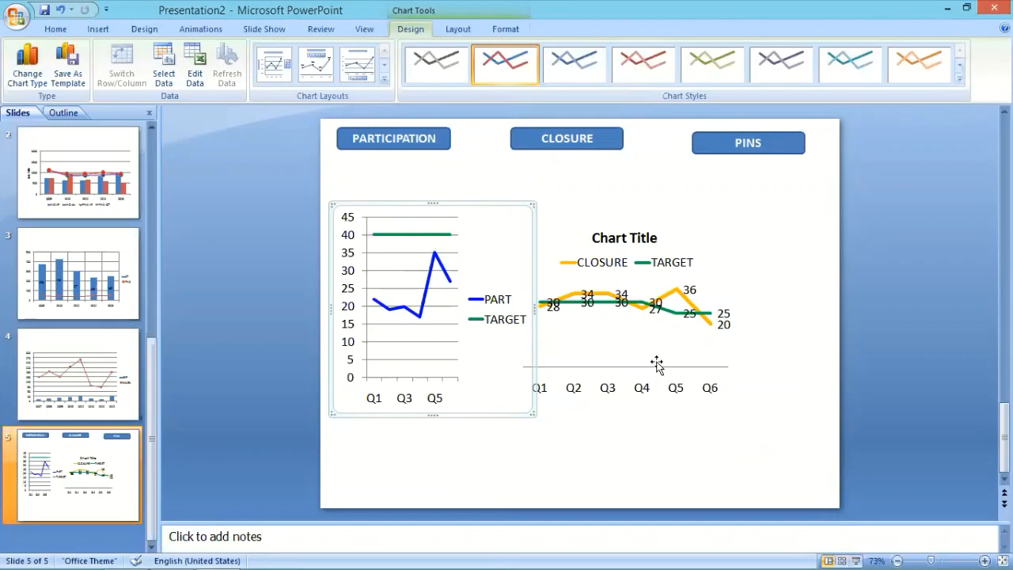
Step: Preview slide 5 as a full-screen slide show, exit it and open slide 2
{"action": "key", "text": "shift+F5"}
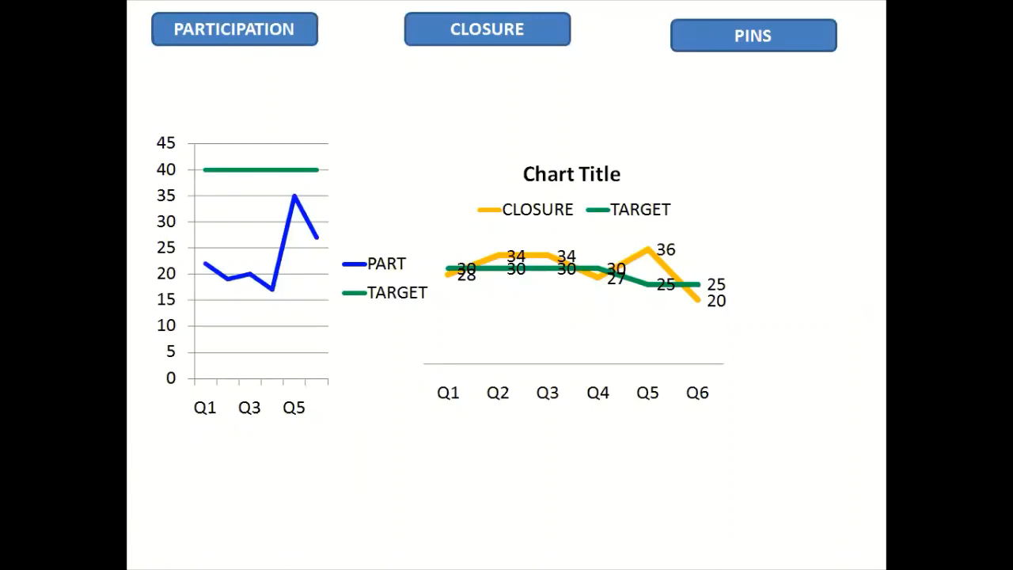
{"action": "key", "text": "Escape"}
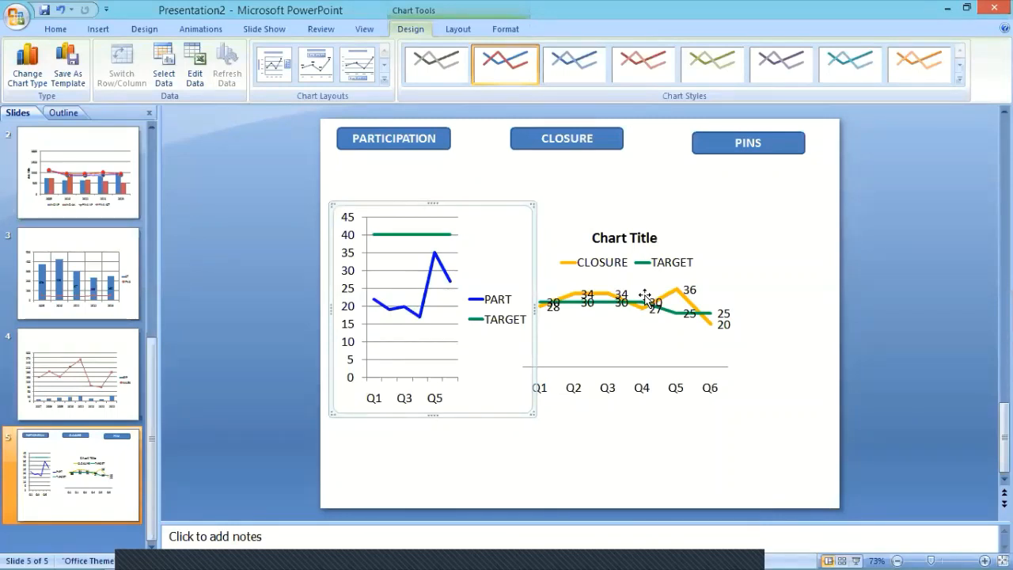
{"action": "left_click", "coordinate": [95, 204]}
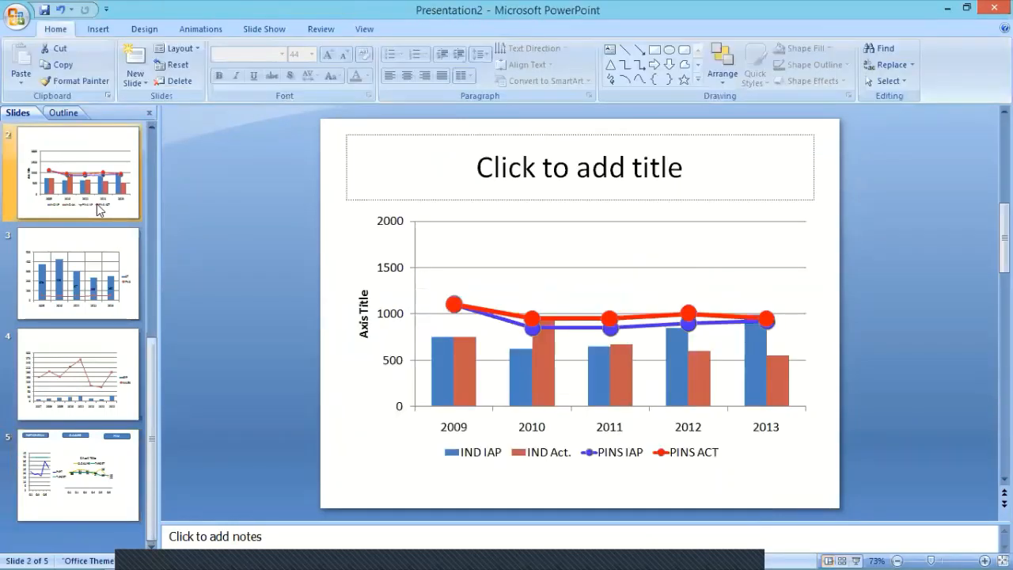